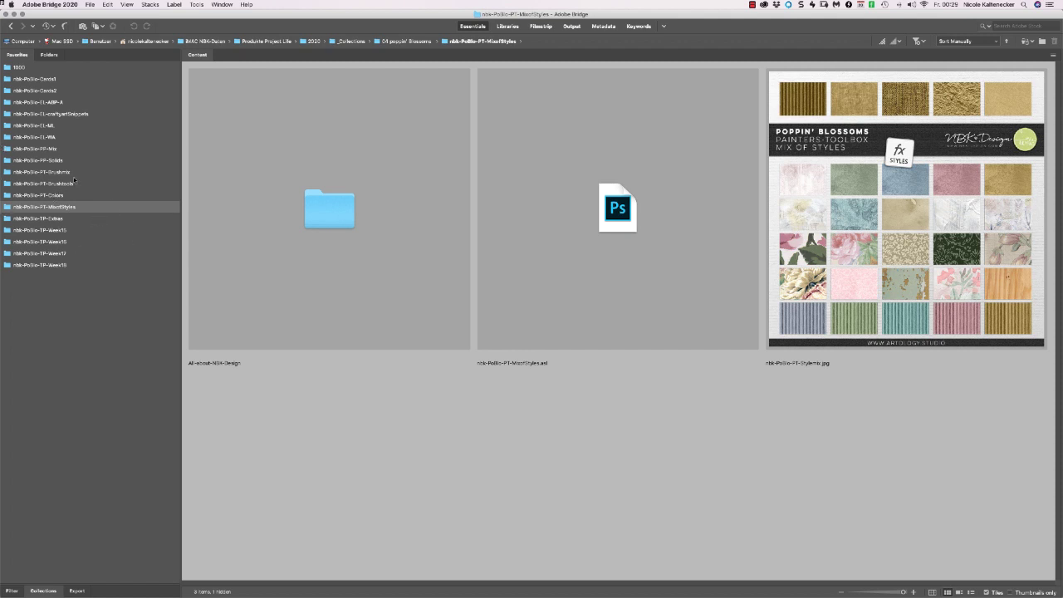
- Open the nbk-PoBlo-TP-Extras folder and examine nbk-PoBlo-TP-Extras-1.jpg in a full-screen preview
left_click(69, 221)
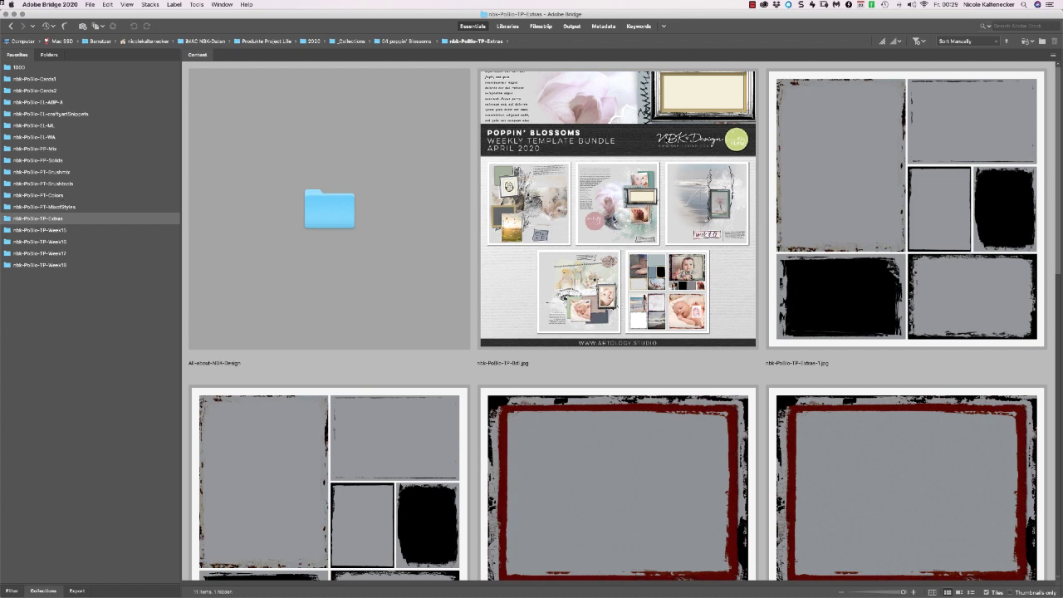
scroll(1055, 108, "down", 2)
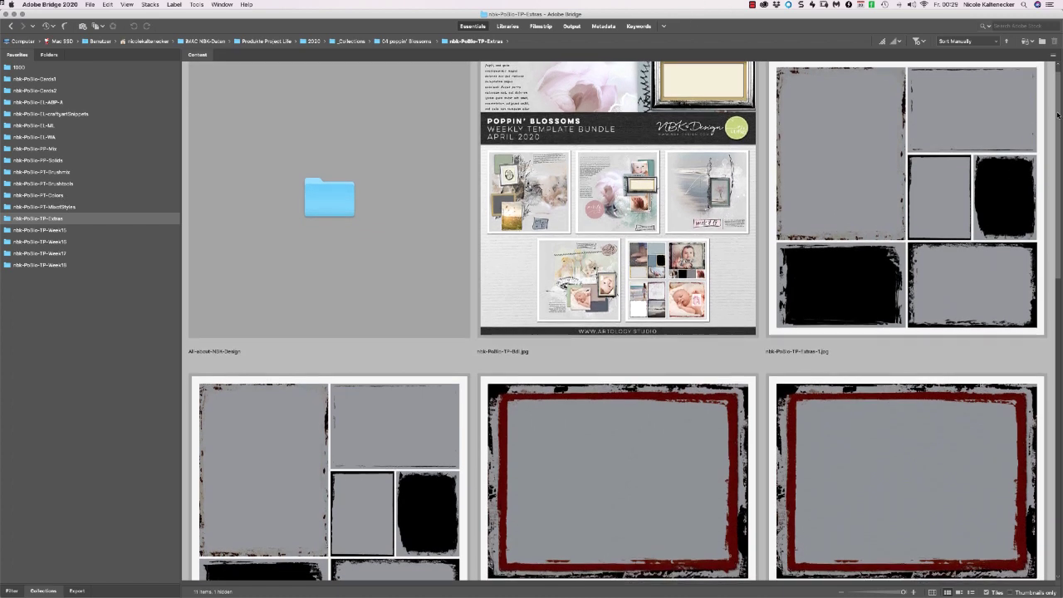
left_click(945, 126)
key("space")
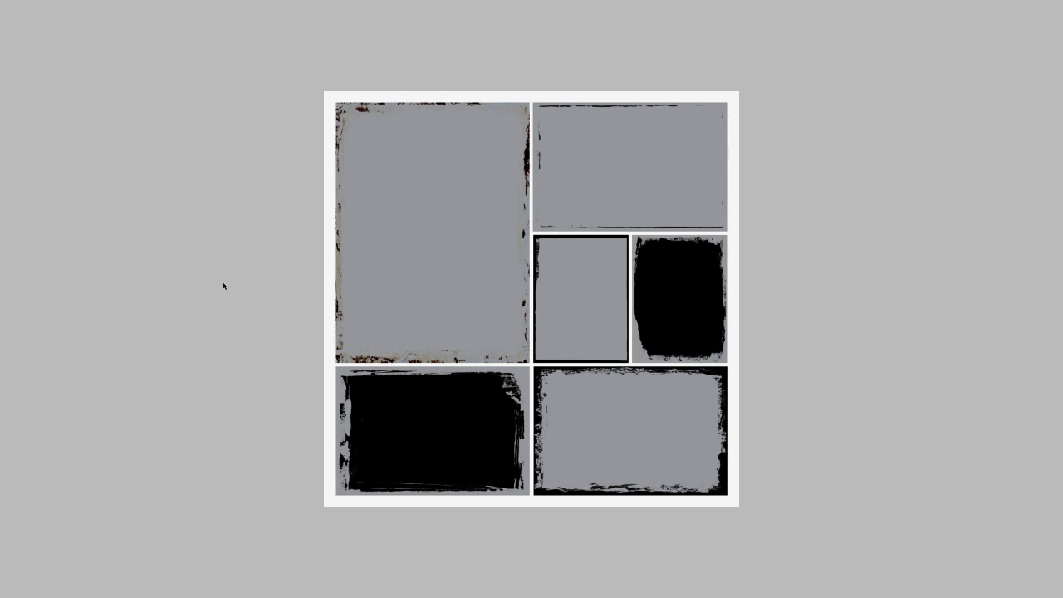
scroll(501, 238, "right", 2)
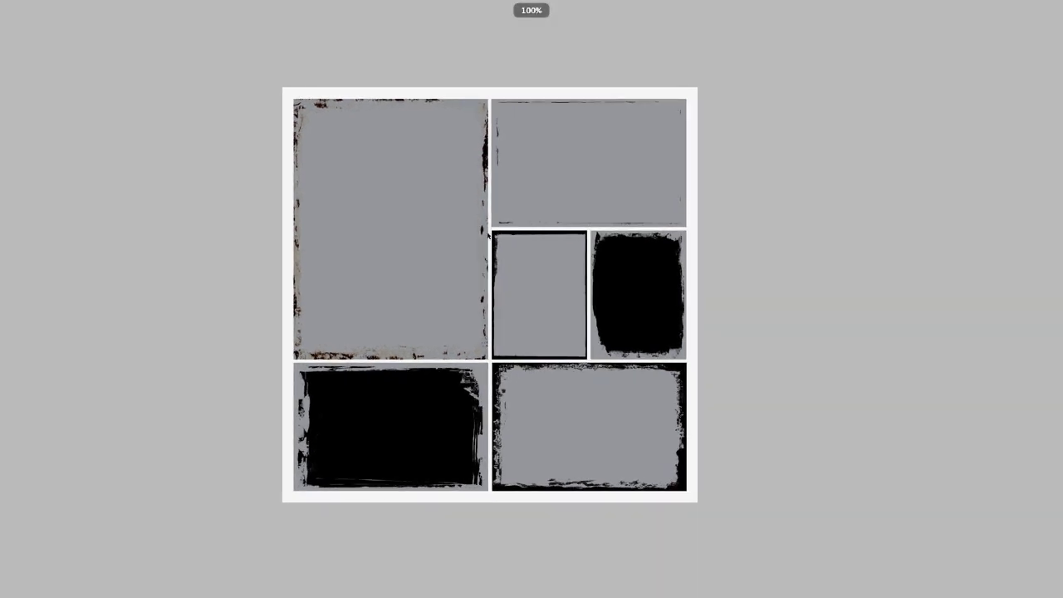
scroll(487, 233, "up", 3)
scroll(487, 233, "left", 3)
scroll(487, 234, "up", 3)
scroll(487, 233, "left", 3)
key("space")
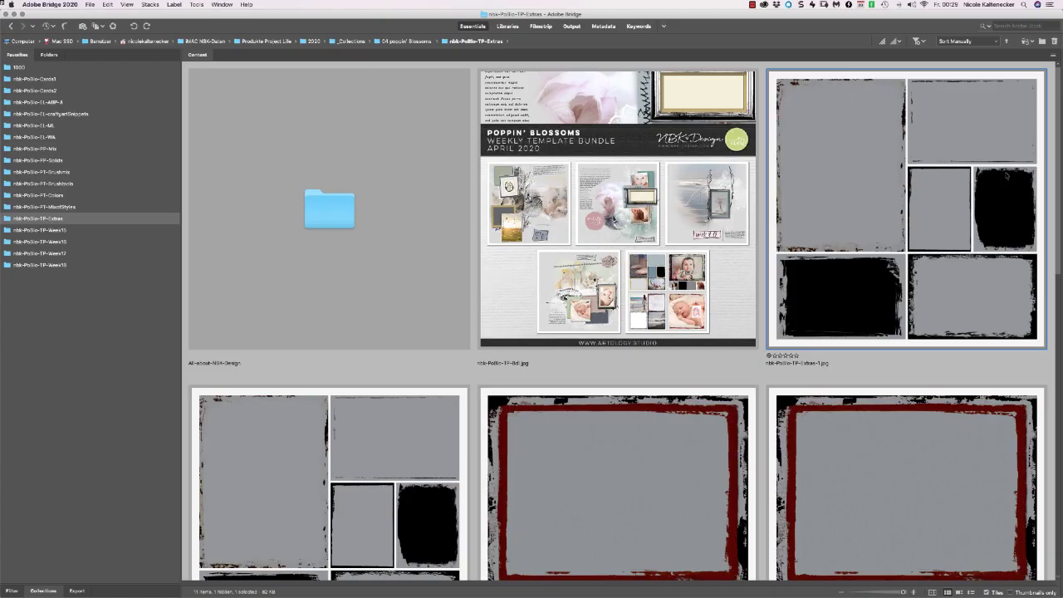
- Look through the template extras and open nbk-PoBlo-TP-Extras-1.psd in Photoshop
scroll(982, 388, "down", 5)
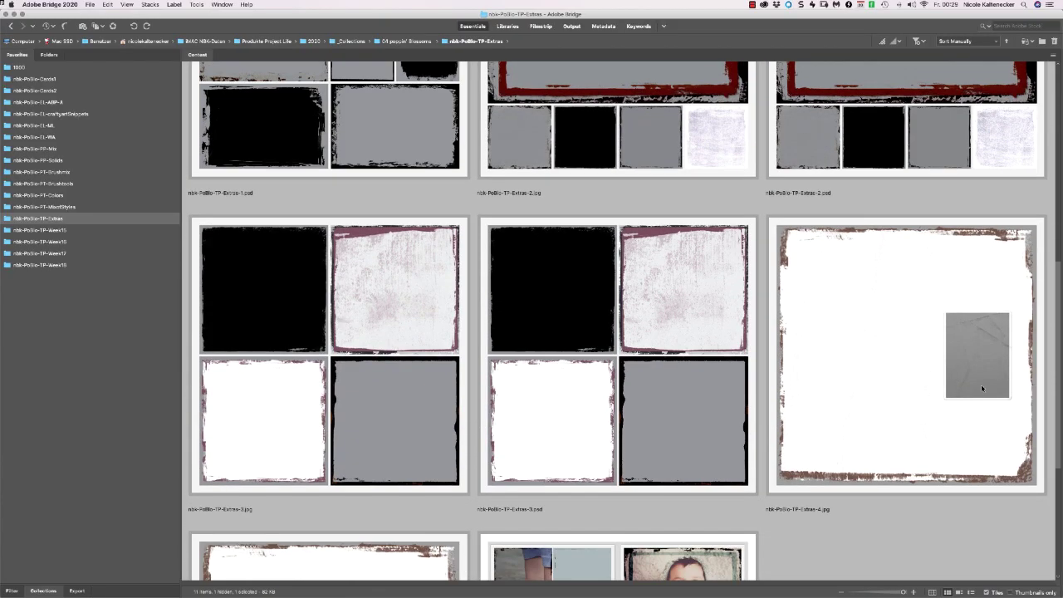
scroll(982, 388, "up", 2)
scroll(967, 369, "down", 5)
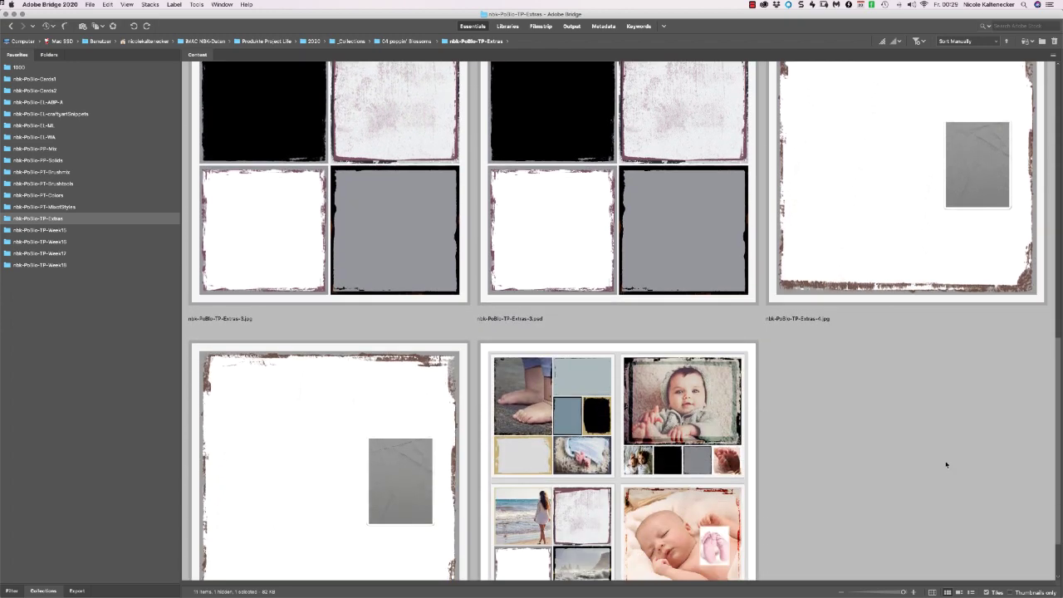
scroll(949, 482, "down", 2)
scroll(953, 500, "up", 9)
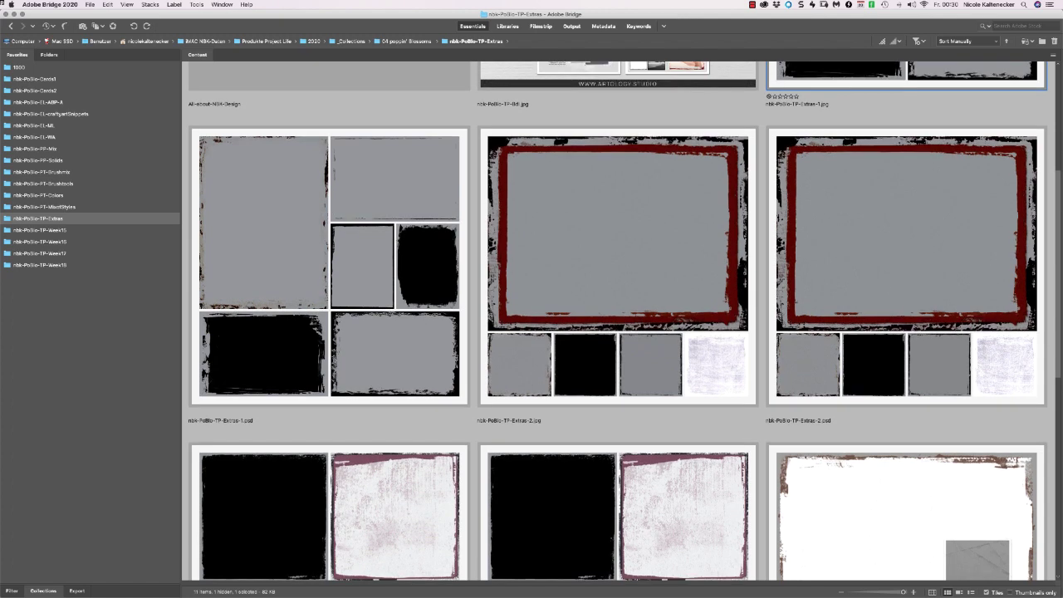
double_click(368, 318)
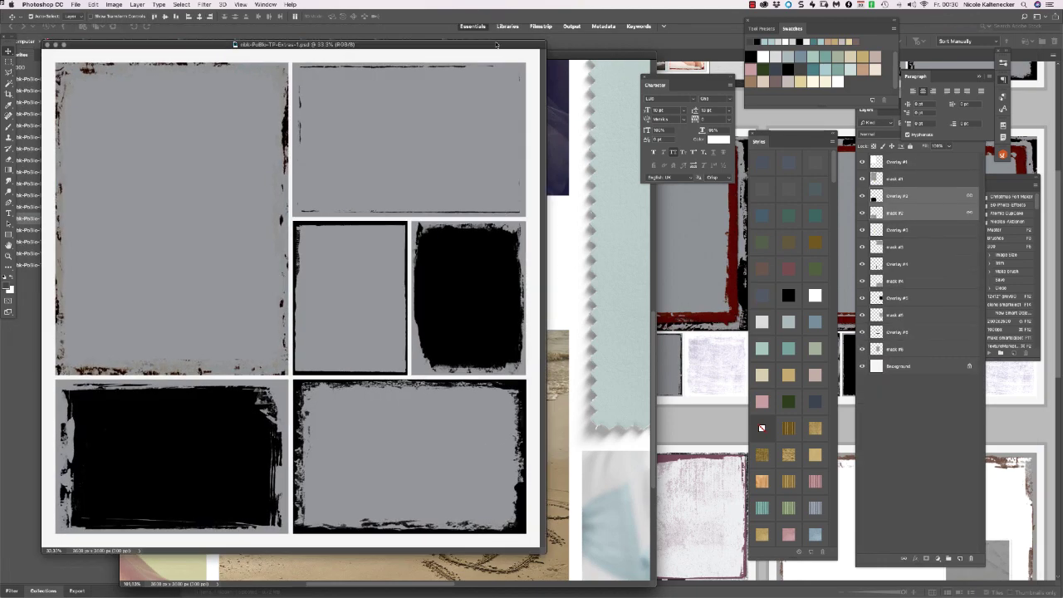
- Bring test.psd to the front and zoom it out to 16.7% so its whole collage shows beside the template
left_click_drag(600, 557, 674, 561)
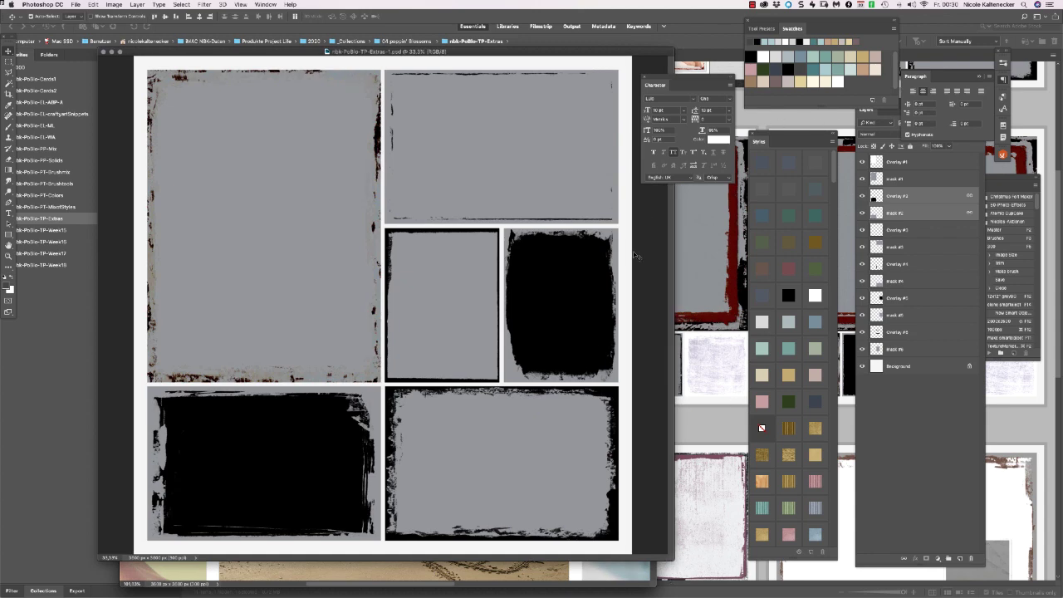
left_click(536, 574)
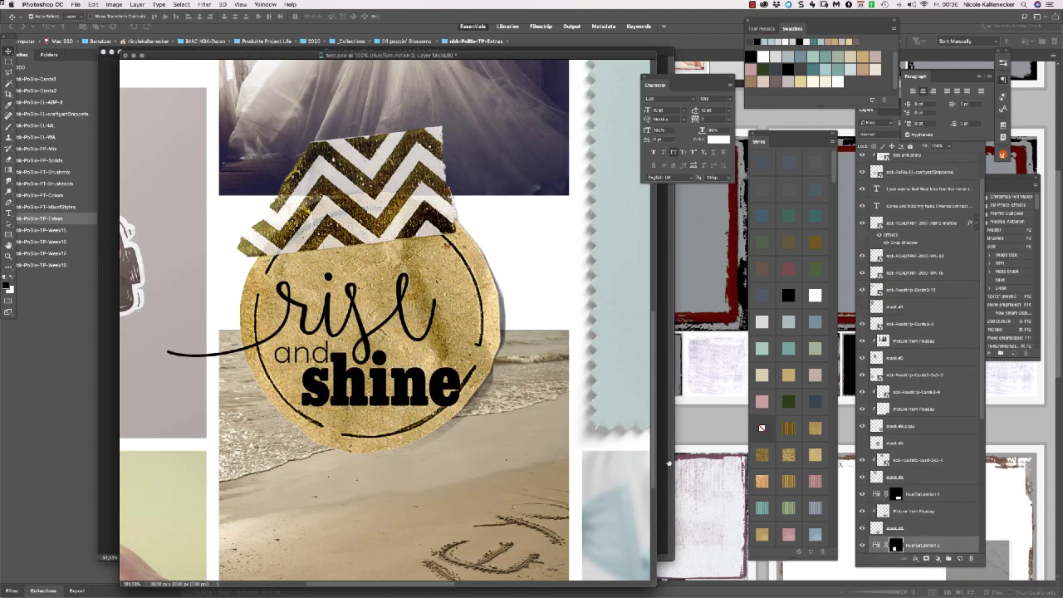
left_click_drag(542, 447, 553, 396)
key("super+minus")
key("super+minus")
key("super+minus")
key("super+minus")
key("super+minus")
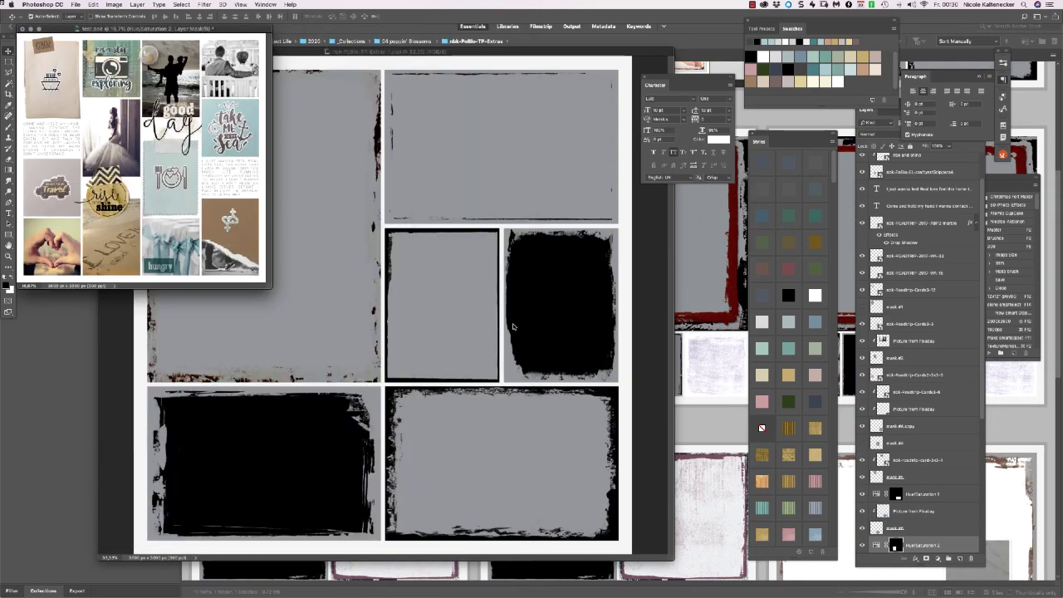
- Reposition the template document's window so most of the test.psd collage photos stay reachable beside it
left_click(179, 236, "super")
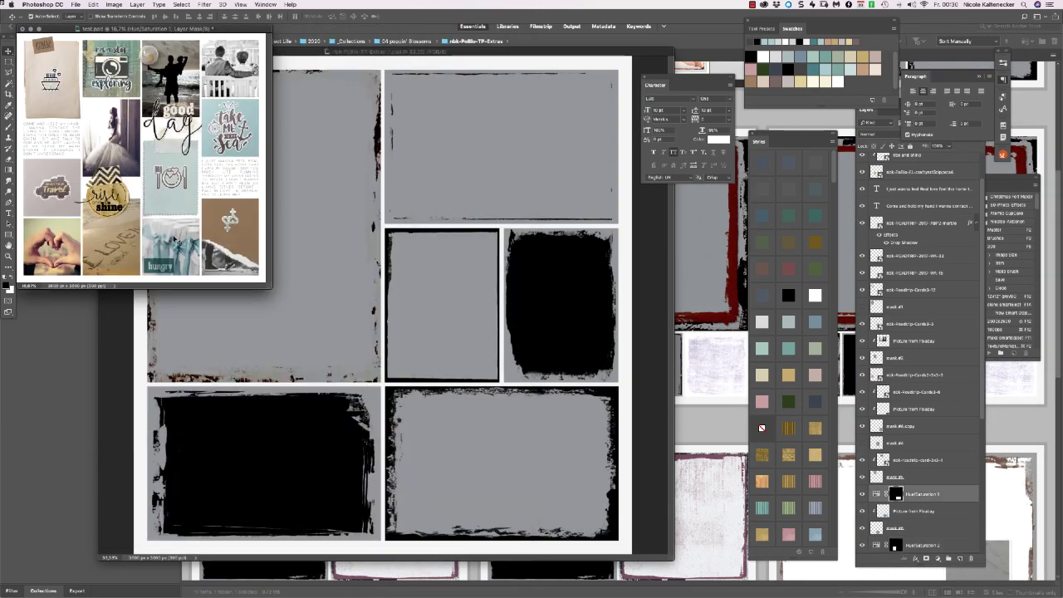
left_click(238, 74)
left_click(314, 233)
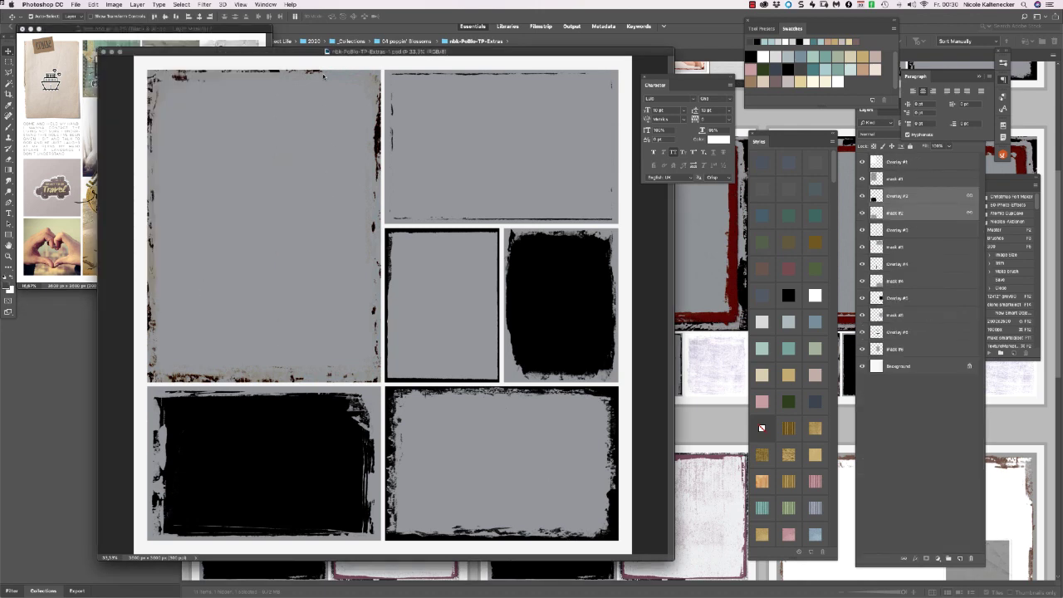
left_click_drag(324, 52, 427, 83)
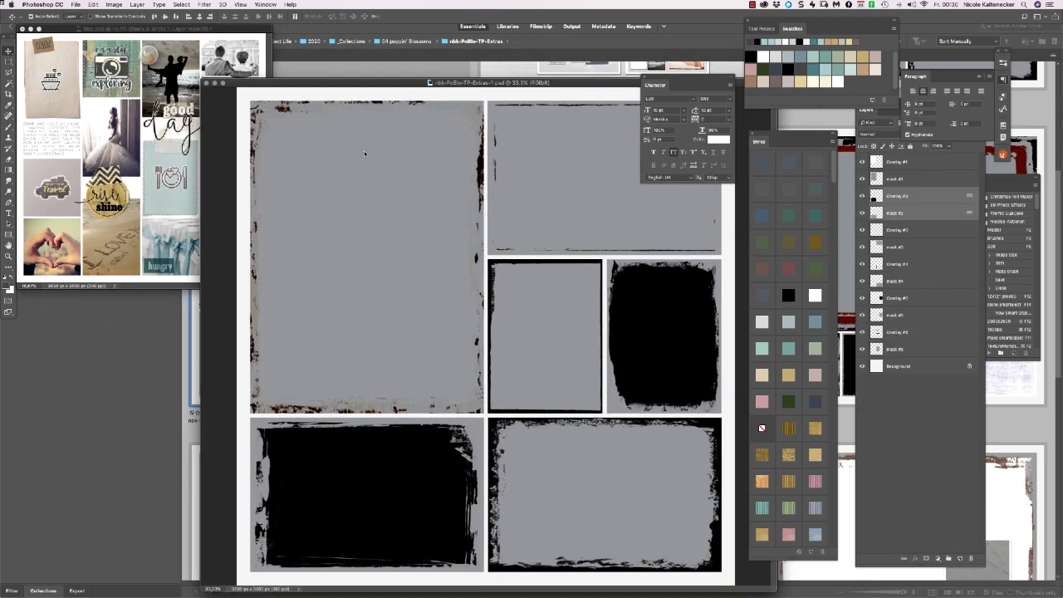
- Copy the beach couple photo from test.psd into the template, directly above the mask #1 layer
left_click(360, 98)
left_click(382, 153)
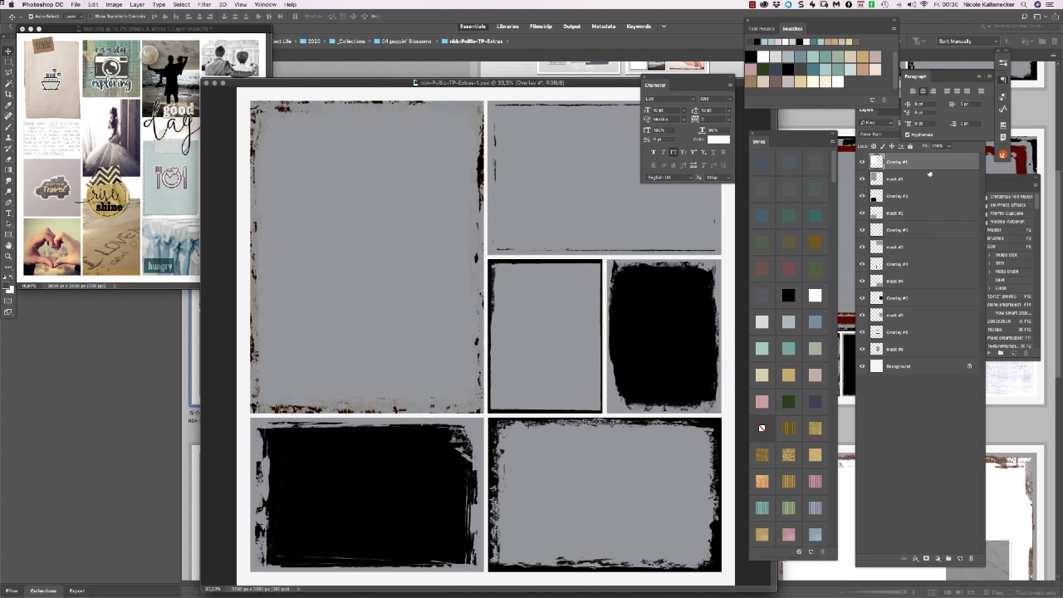
key("alt+bracketleft")
left_click(126, 66)
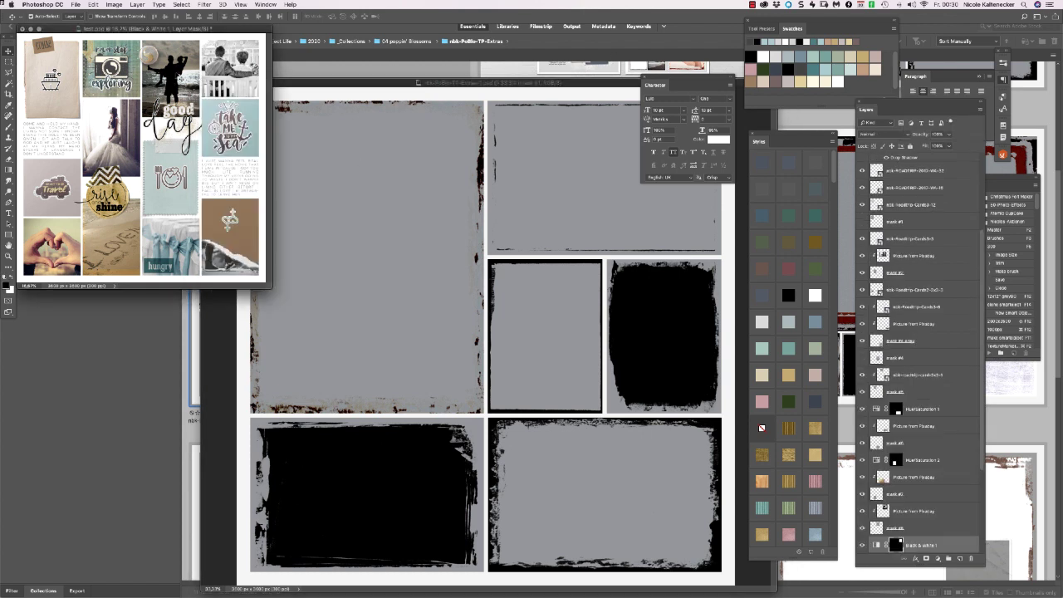
left_click_drag(174, 78, 342, 227)
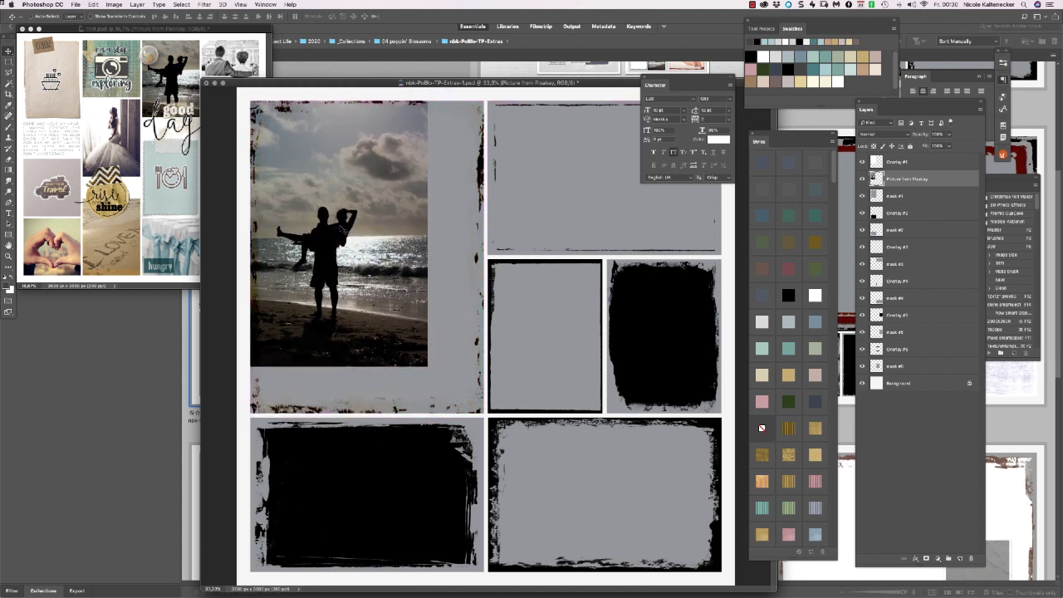
- Clip the beach photo to mask #1 and scale and position it to fill the large portrait frame
key("ctrl+t")
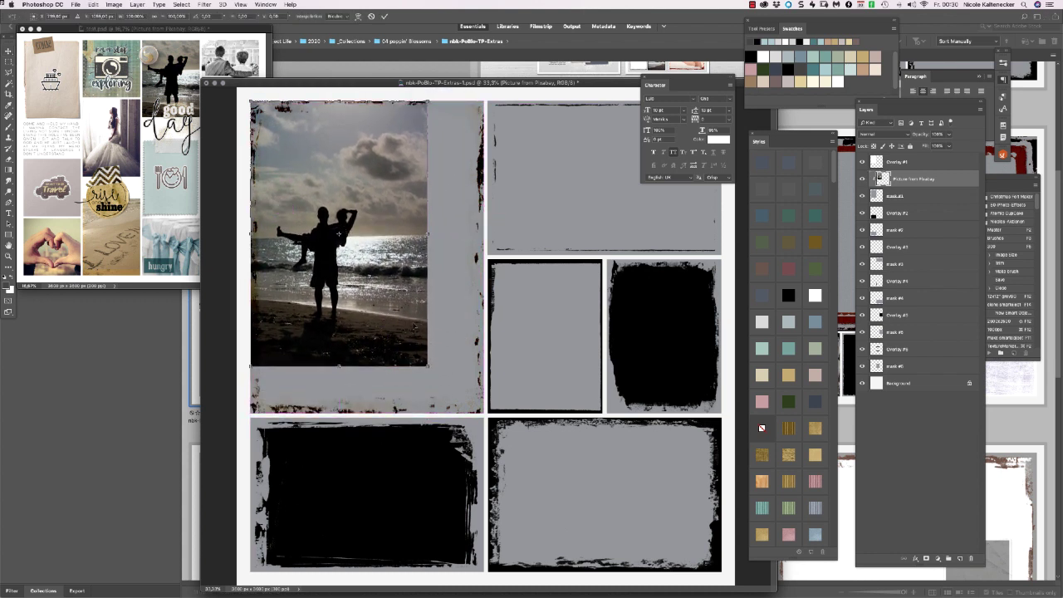
left_click_drag(423, 367, 488, 457)
left_click_drag(438, 306, 438, 262)
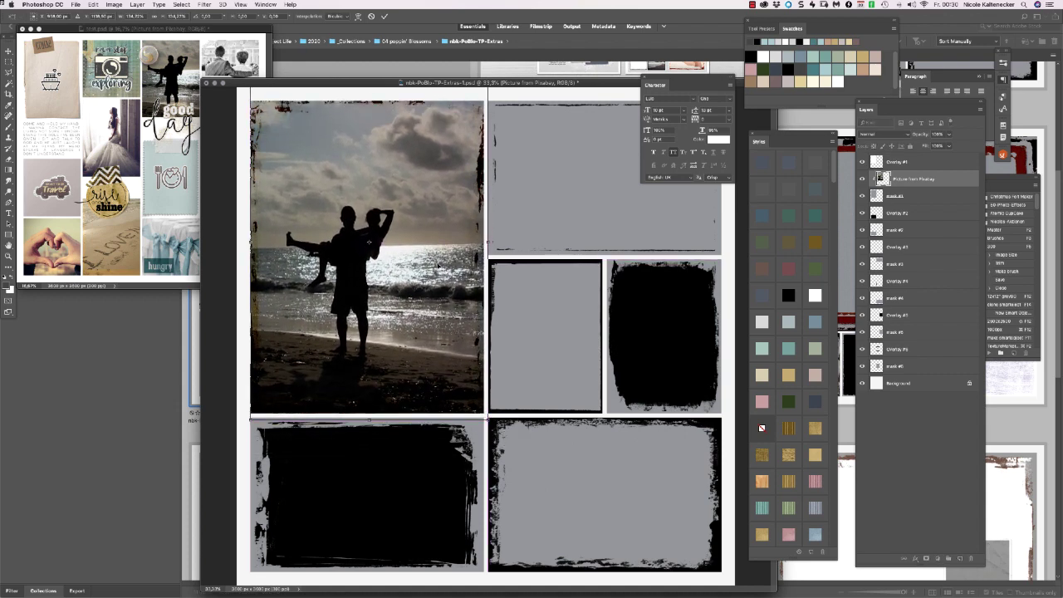
key("Return")
- Try the Multiply, Linear Burn, Lighten and Screen blend modes on the Overlay #1 layer and settle on Overlay
key("alt+]")
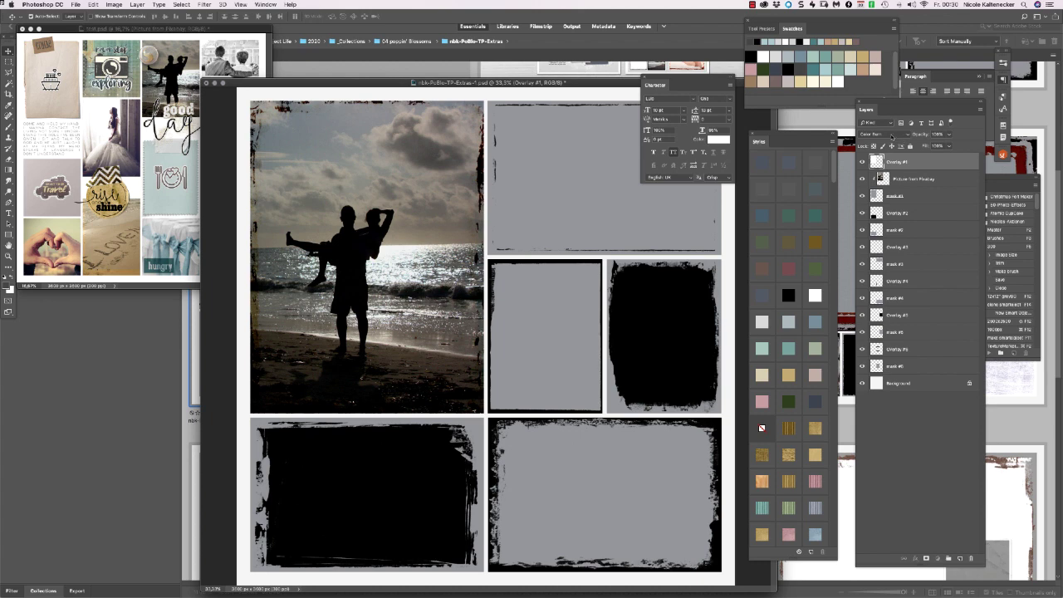
left_click(890, 135)
left_click(885, 127)
left_click(892, 137)
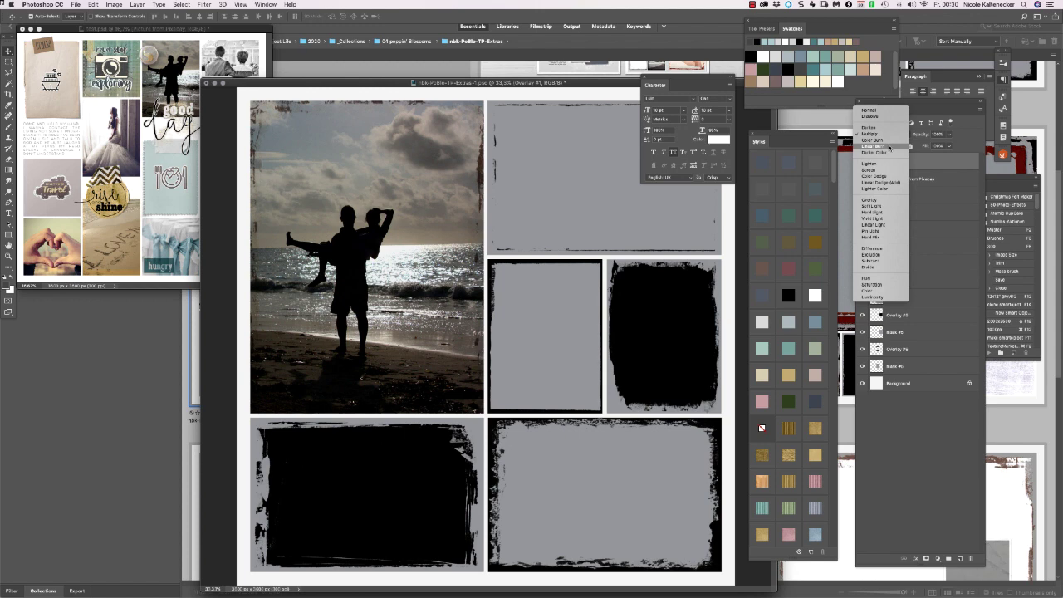
left_click(889, 147)
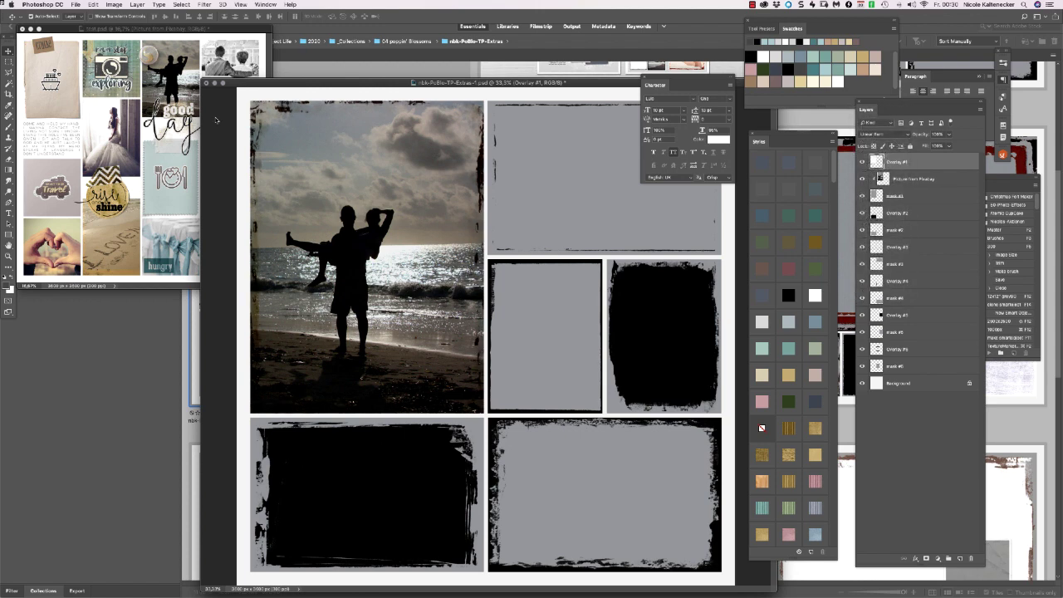
left_click(882, 134)
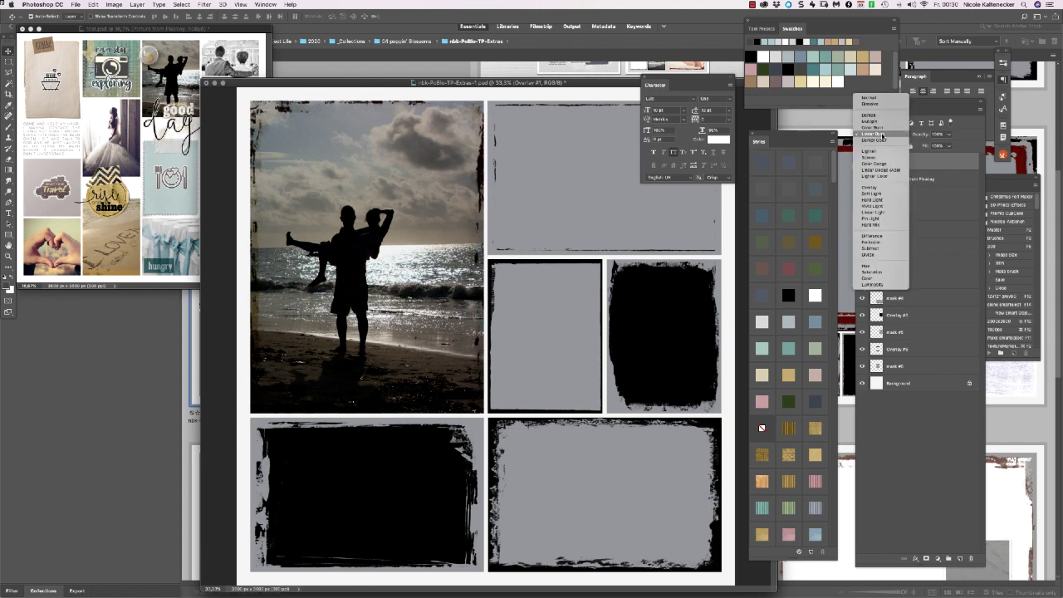
left_click(885, 152)
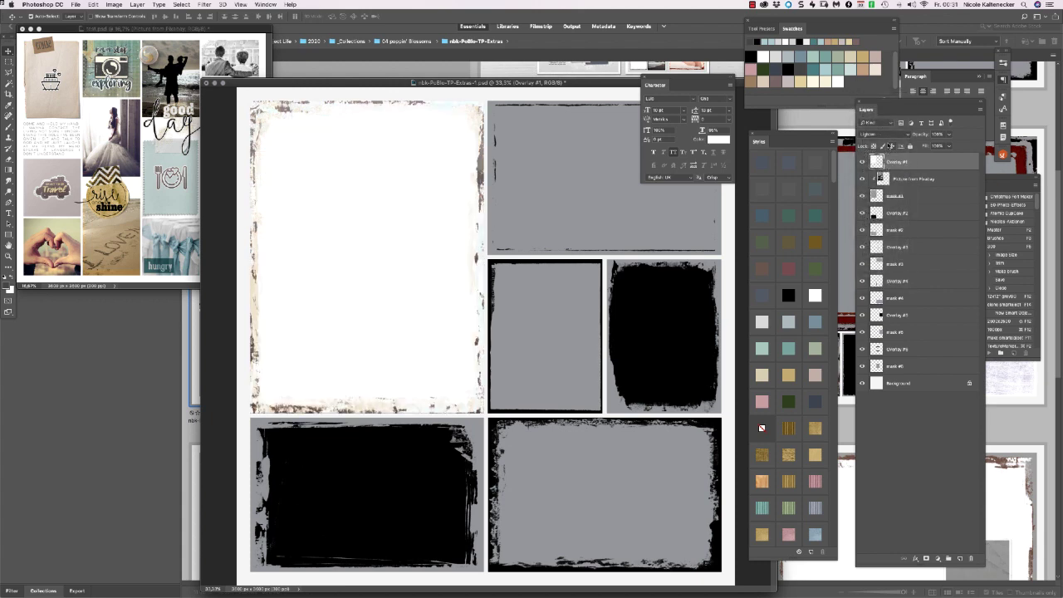
left_click(887, 135)
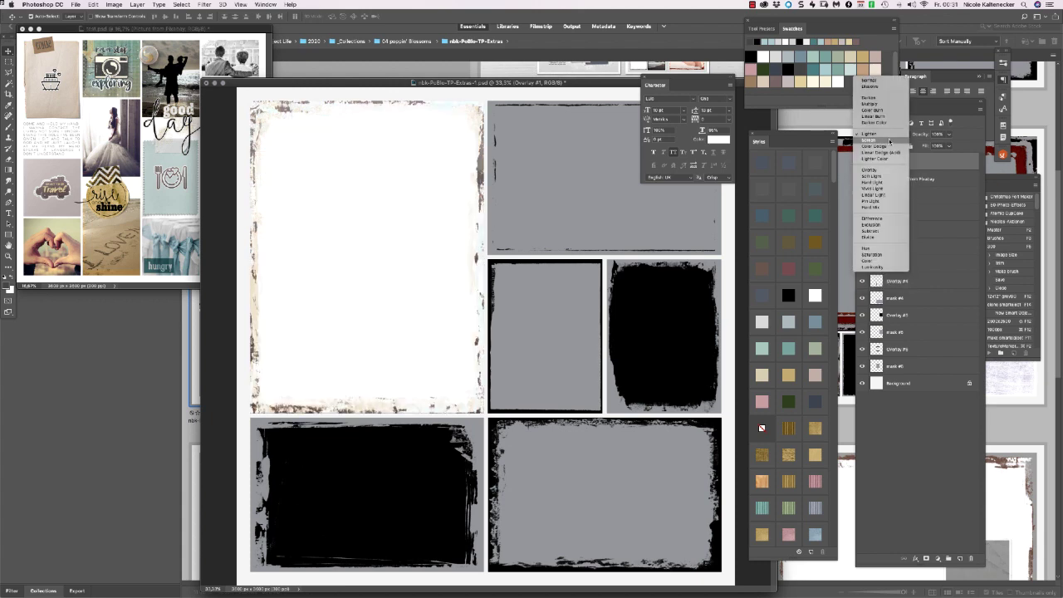
left_click(889, 141)
left_click(887, 134)
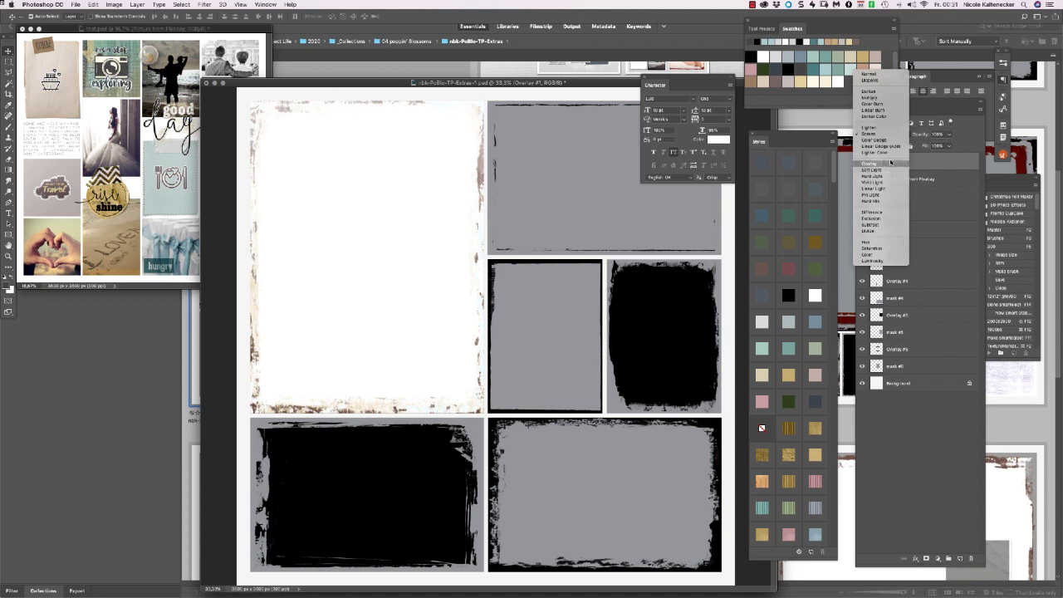
left_click(891, 163)
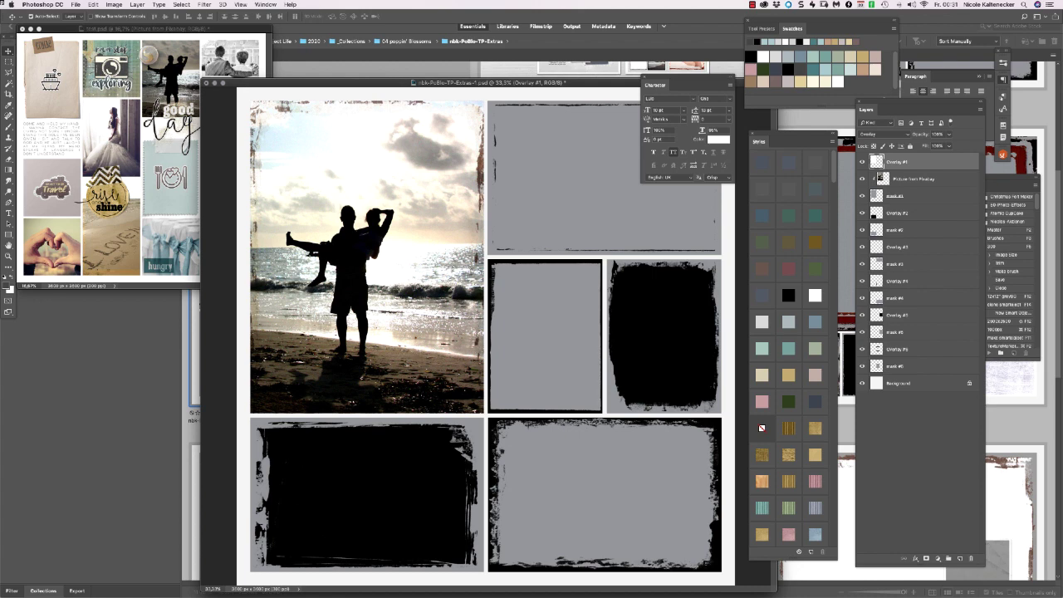
- Copy the black-and-white photo of legs in sneakers from test.psd into the template, directly above Overlay #2
left_click(112, 177)
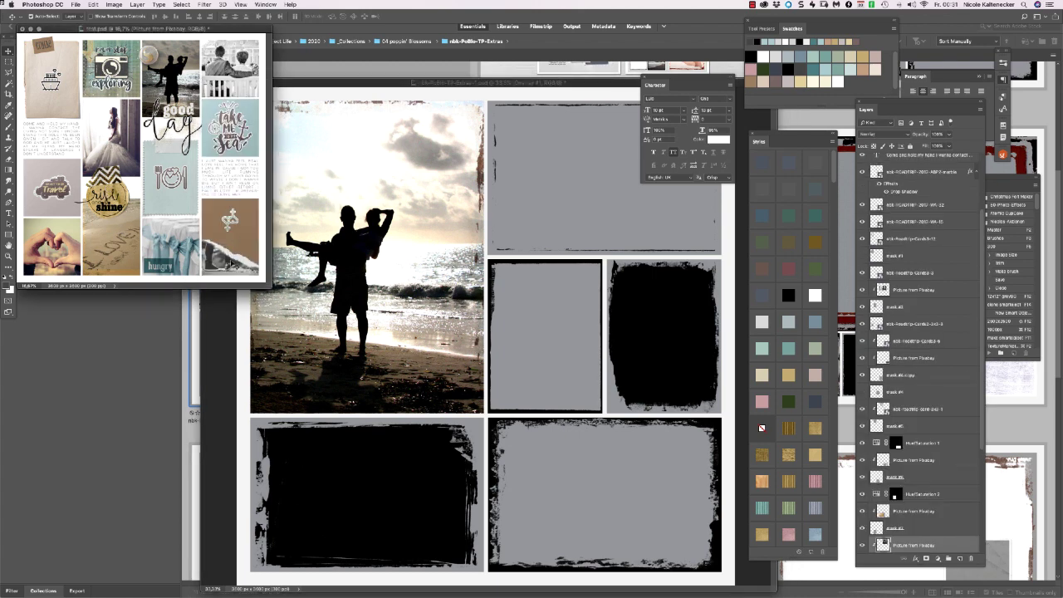
left_click_drag(216, 269, 367, 488)
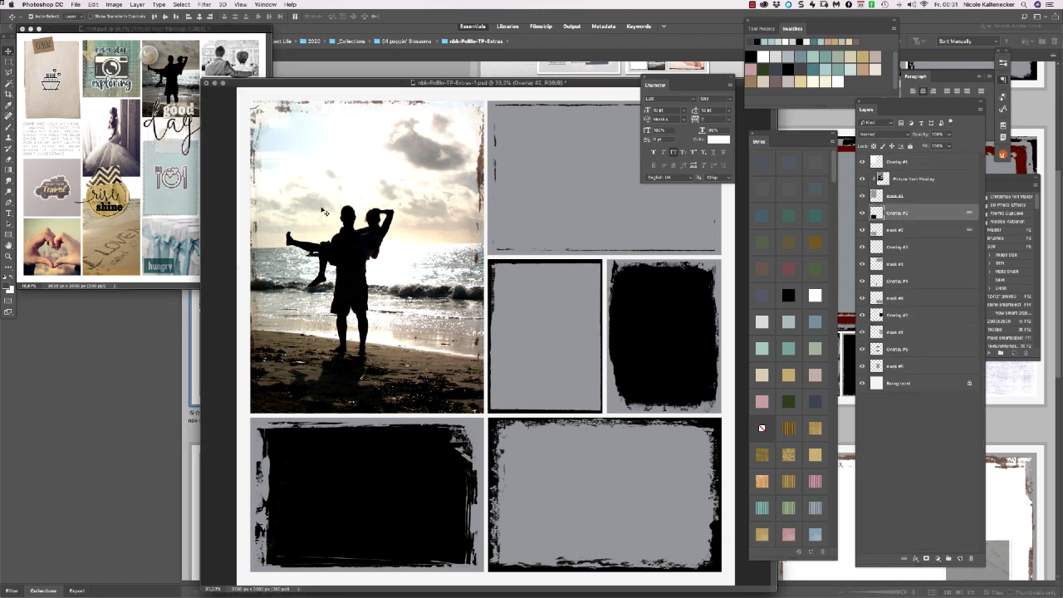
left_click(192, 213)
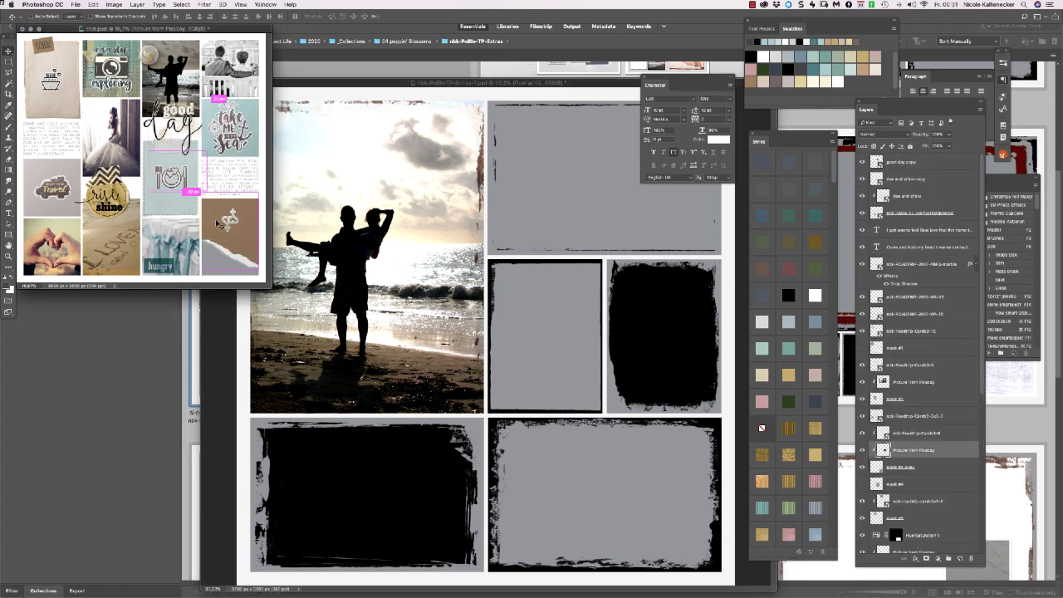
key("super+z")
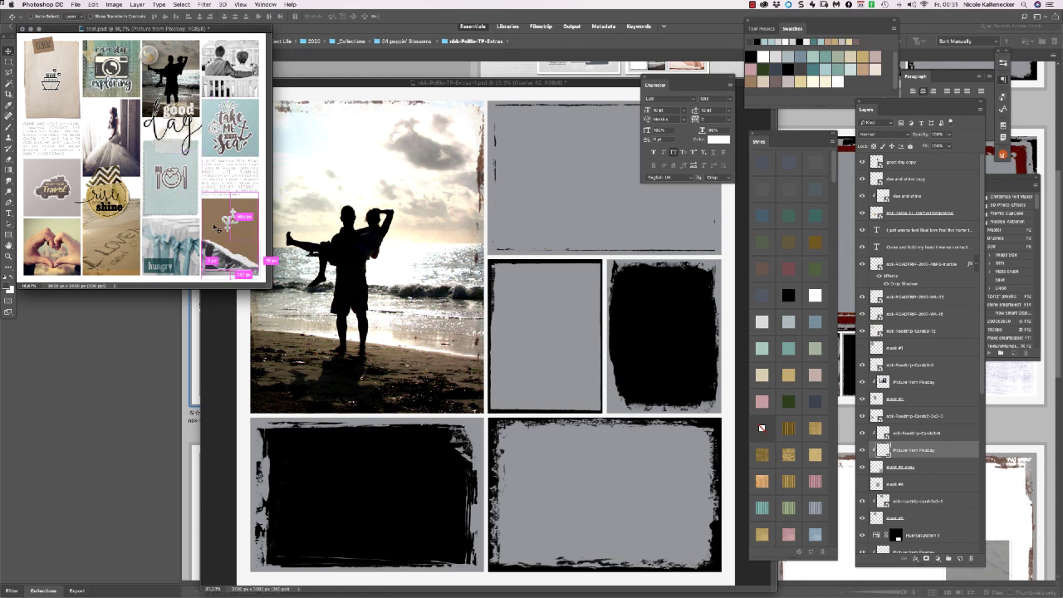
left_click_drag(225, 270, 309, 523)
- Enlarge the sneakers photo to cover the template's lower-left frame and clip it to Overlay #2
key("ctrl+t")
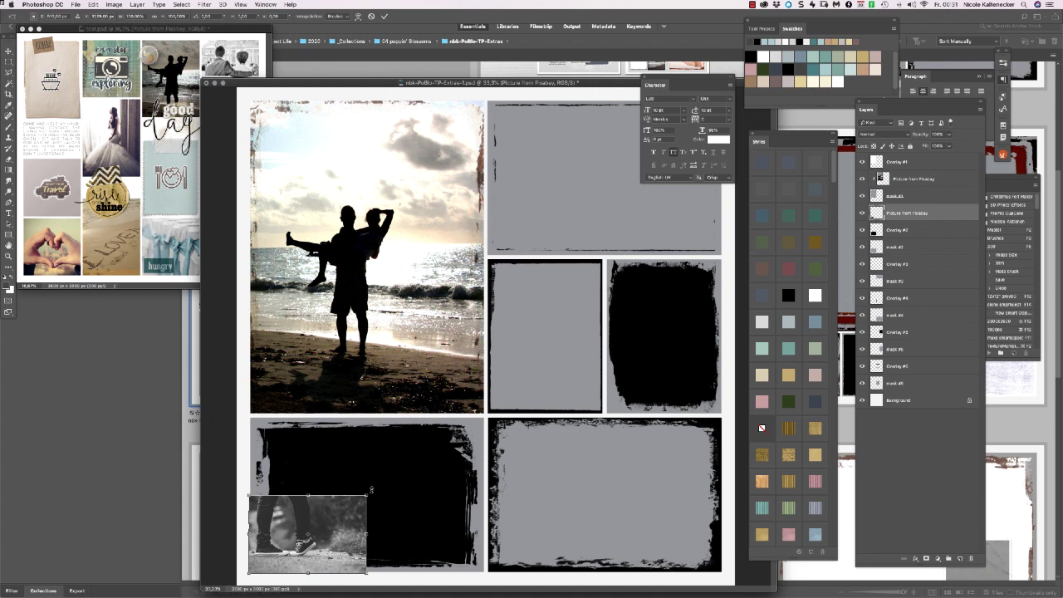
left_click_drag(370, 490, 505, 403)
key("Return")
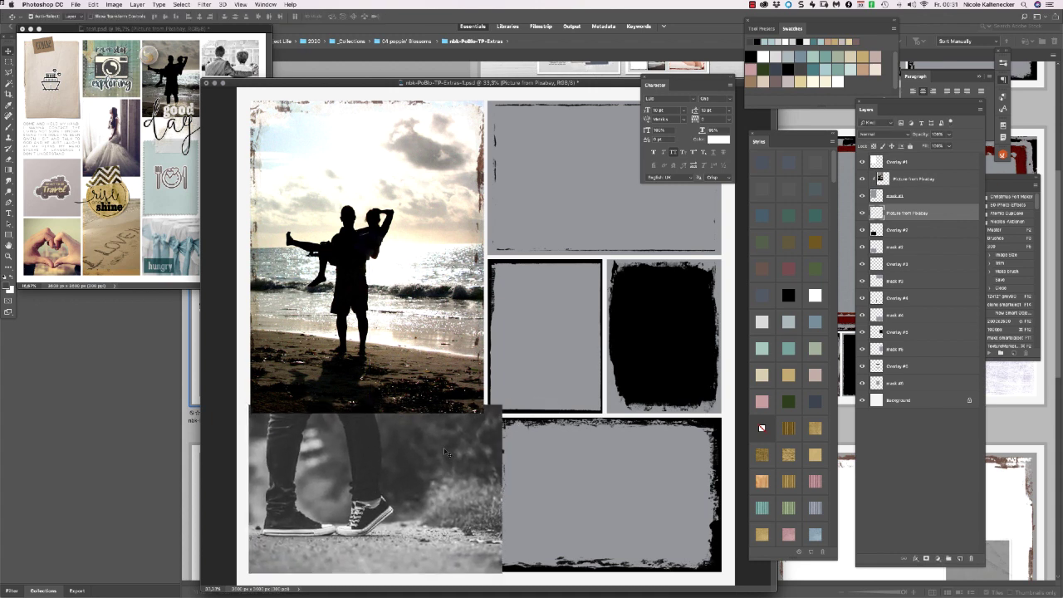
key("ctrl+alt+g")
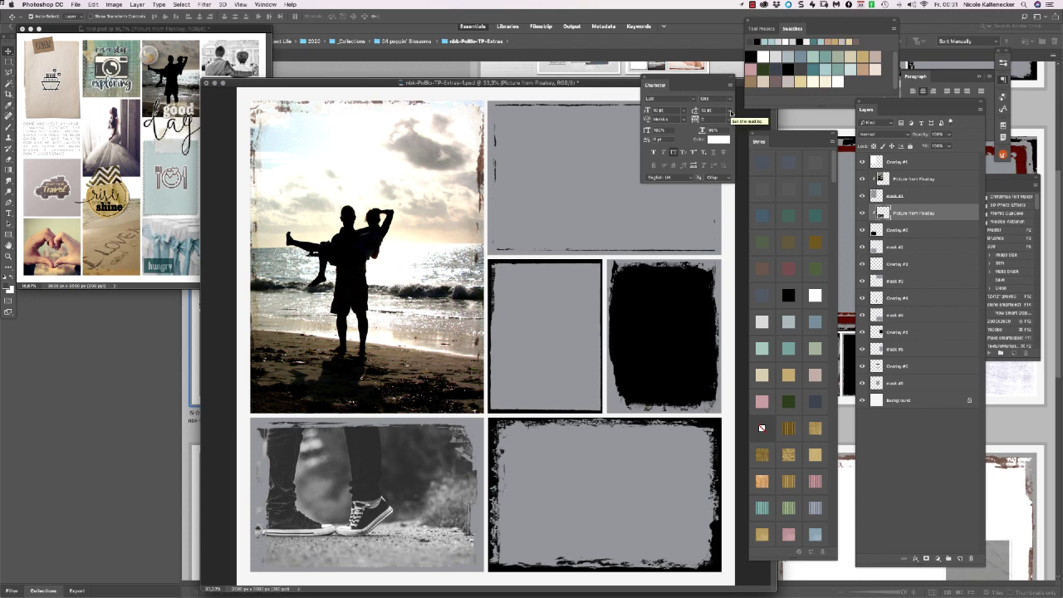
- Shift the sneakers photo slightly down in its frame and try several gold and striped layer styles on mask #2
left_click_drag(422, 485, 425, 499)
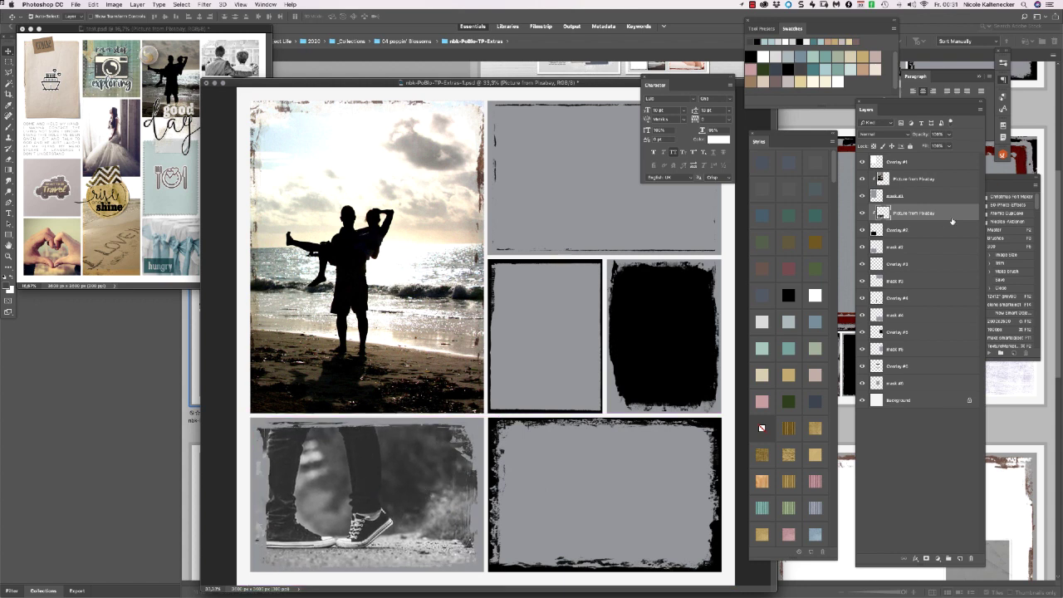
left_click(893, 249)
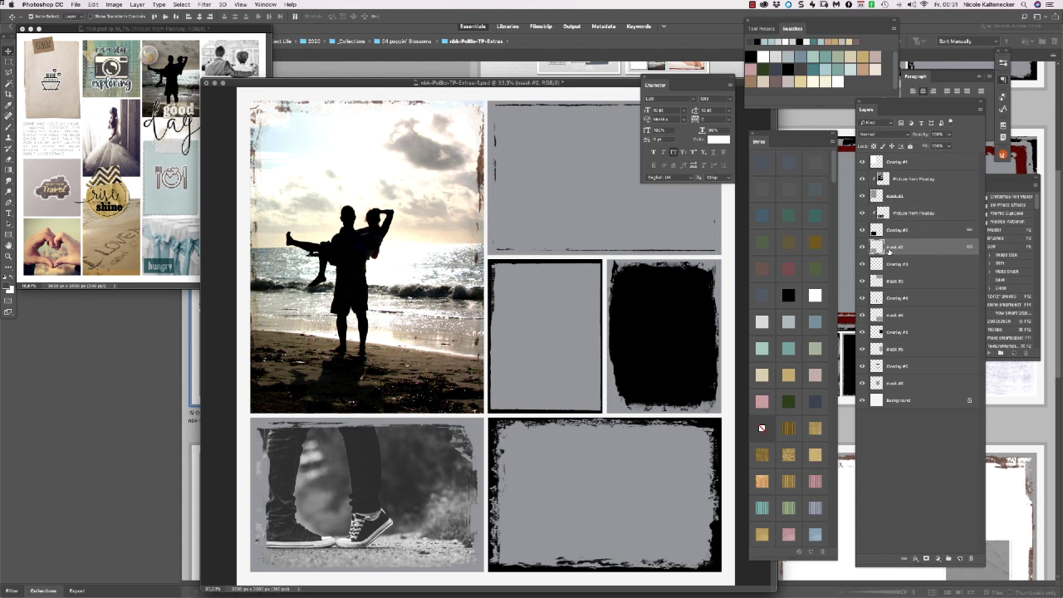
left_click(790, 453)
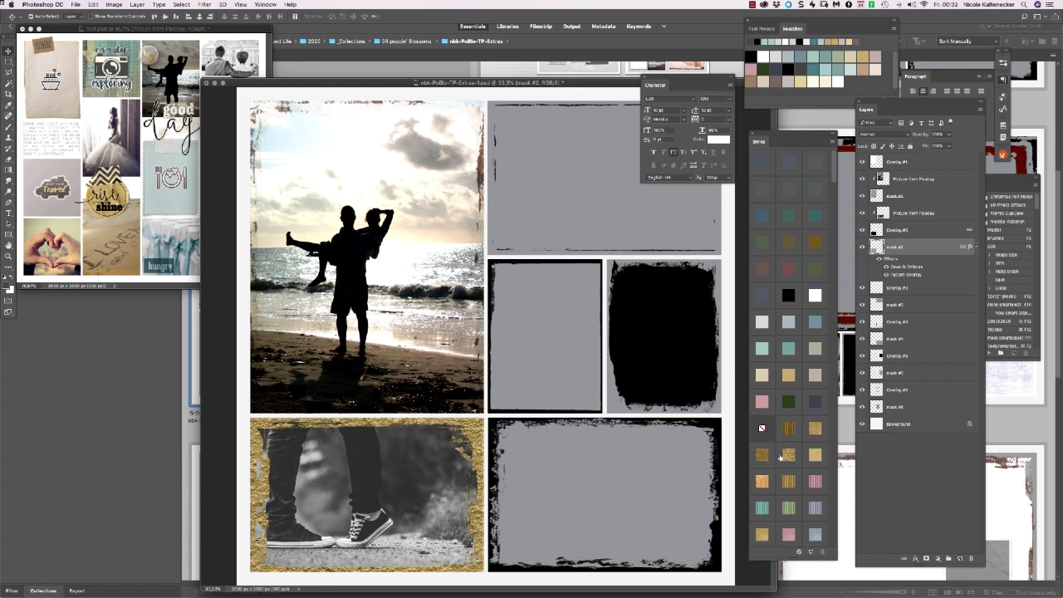
left_click(788, 428)
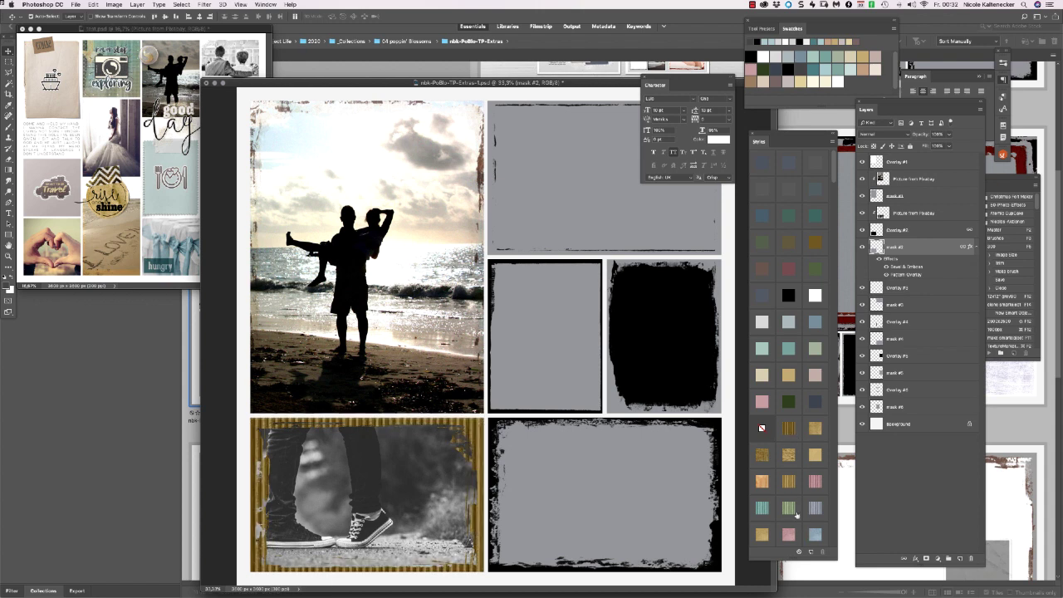
left_click(812, 431)
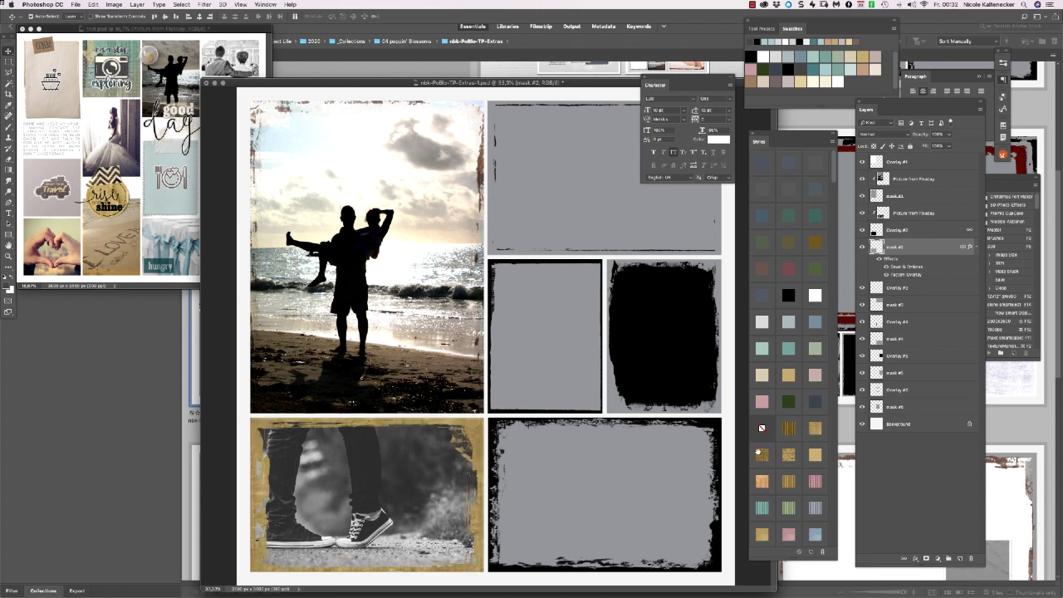
left_click(789, 456)
left_click(812, 456)
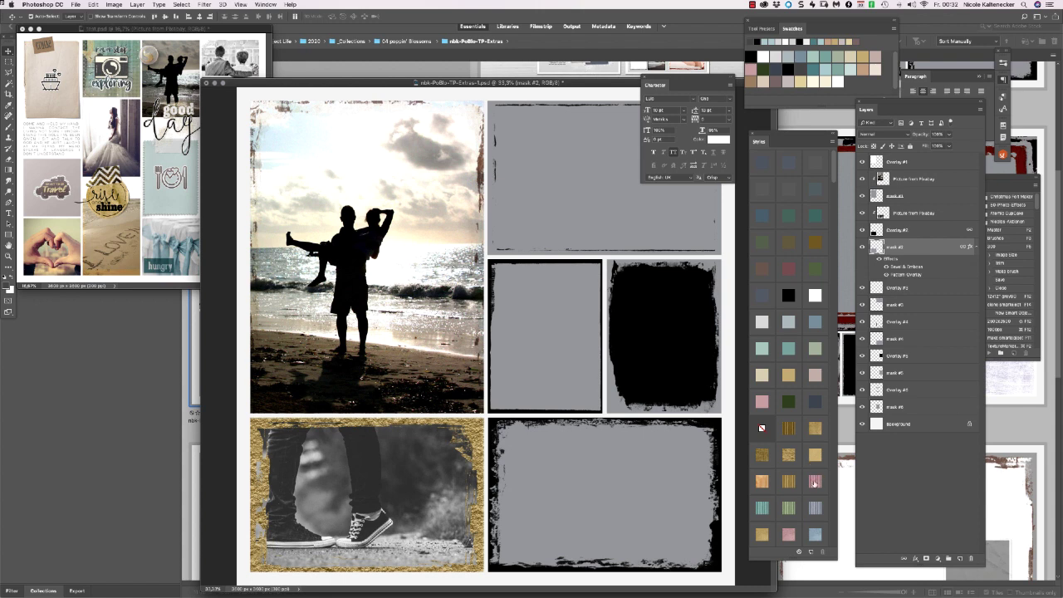
left_click(761, 534)
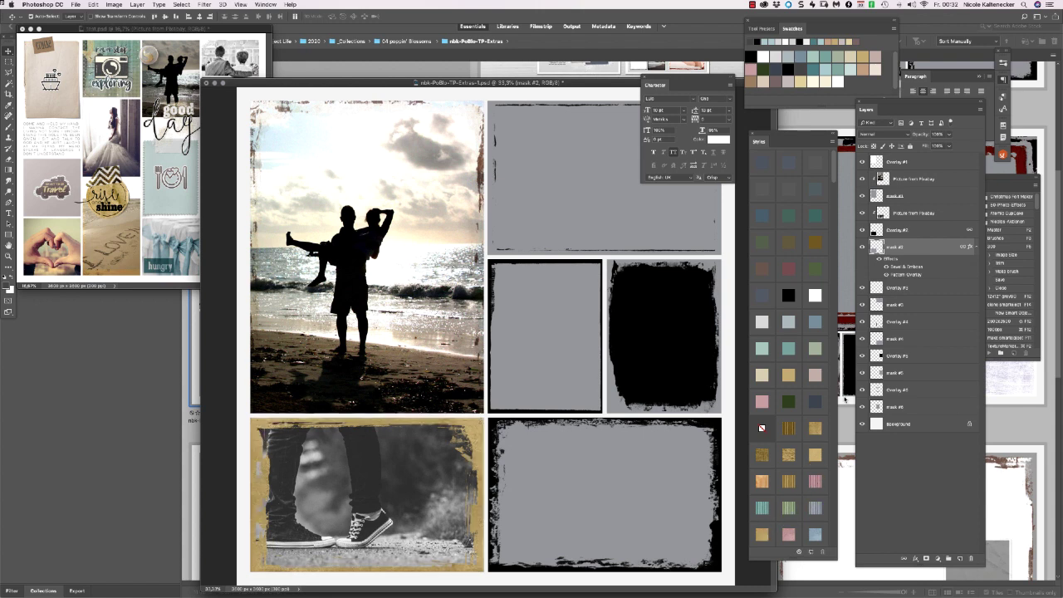
- Try camouflage, rose and dark green floral styles on mask #2 and settle on a pale pinkish paper style
scroll(828, 241, "down", 10)
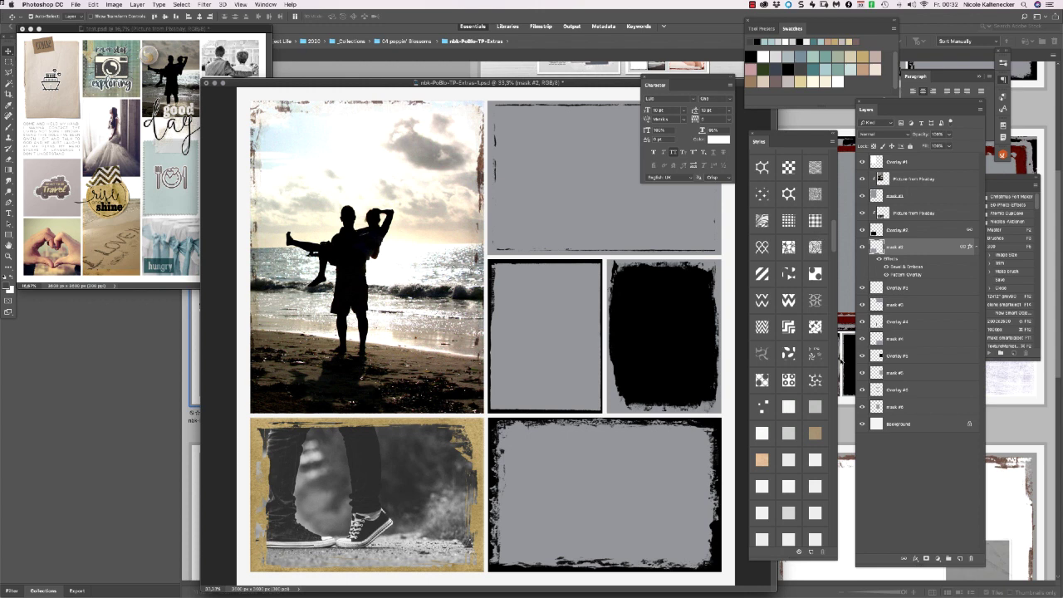
scroll(805, 226, "up", 5)
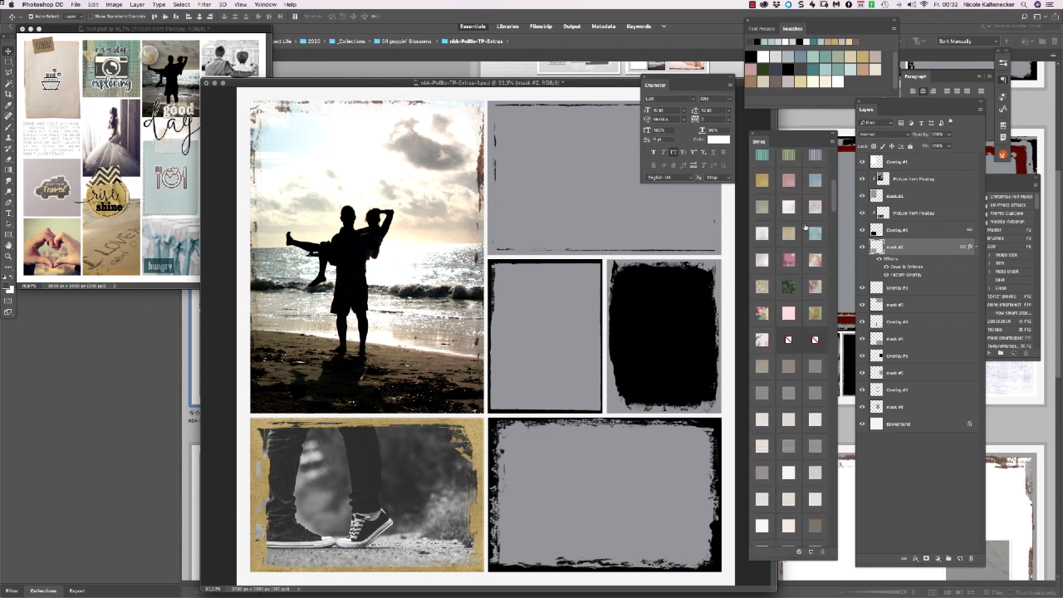
left_click(816, 287)
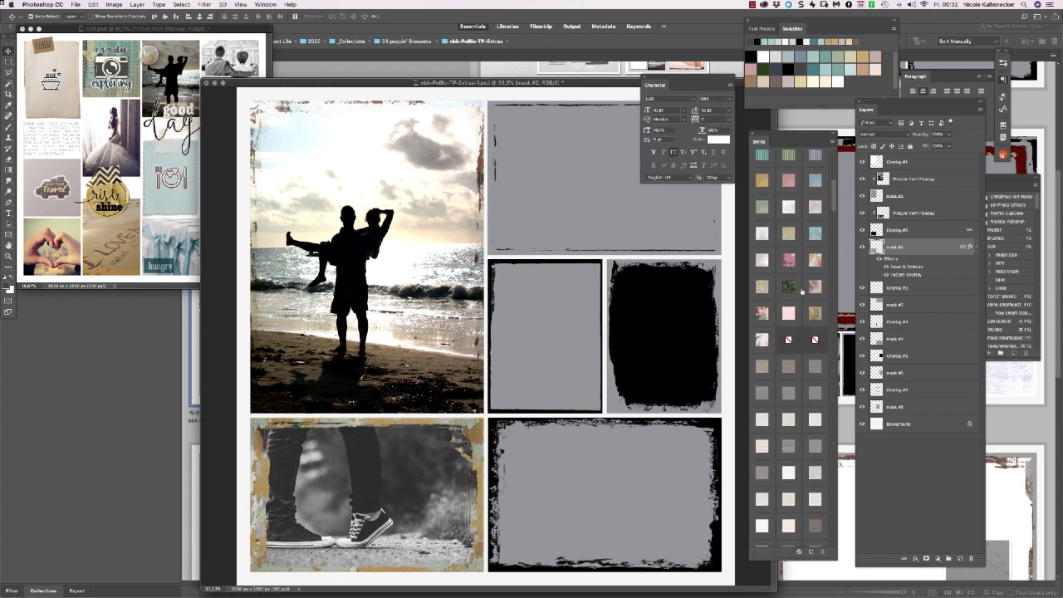
left_click(792, 258)
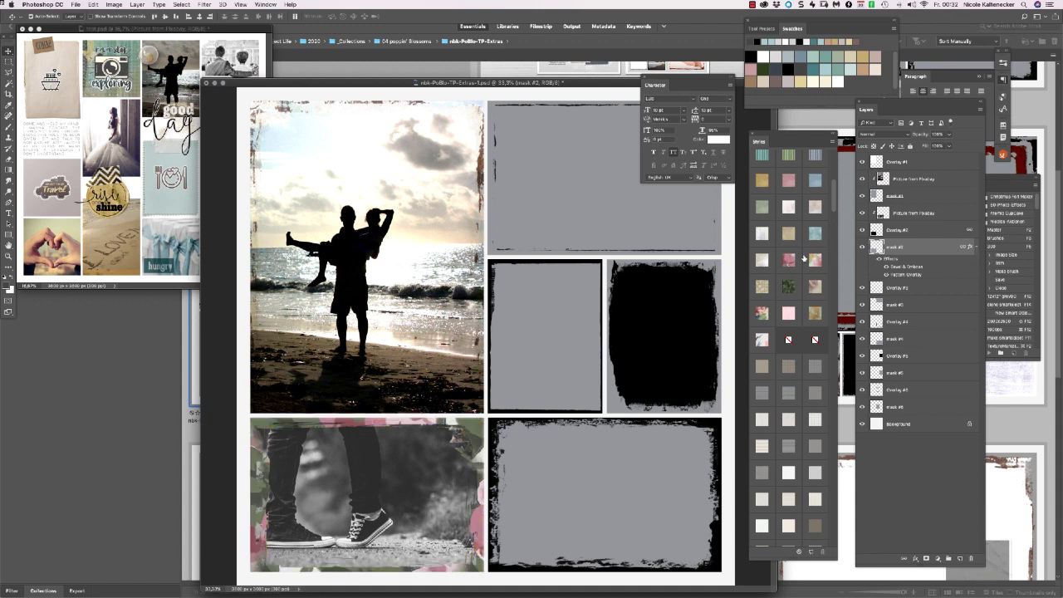
left_click(787, 286)
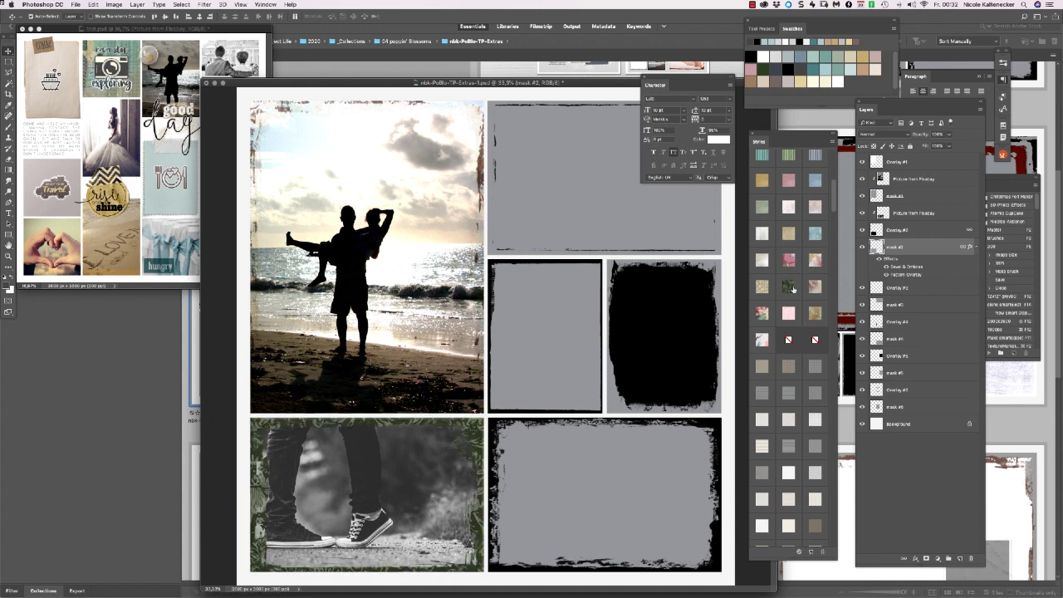
left_click(789, 206)
left_click(816, 206)
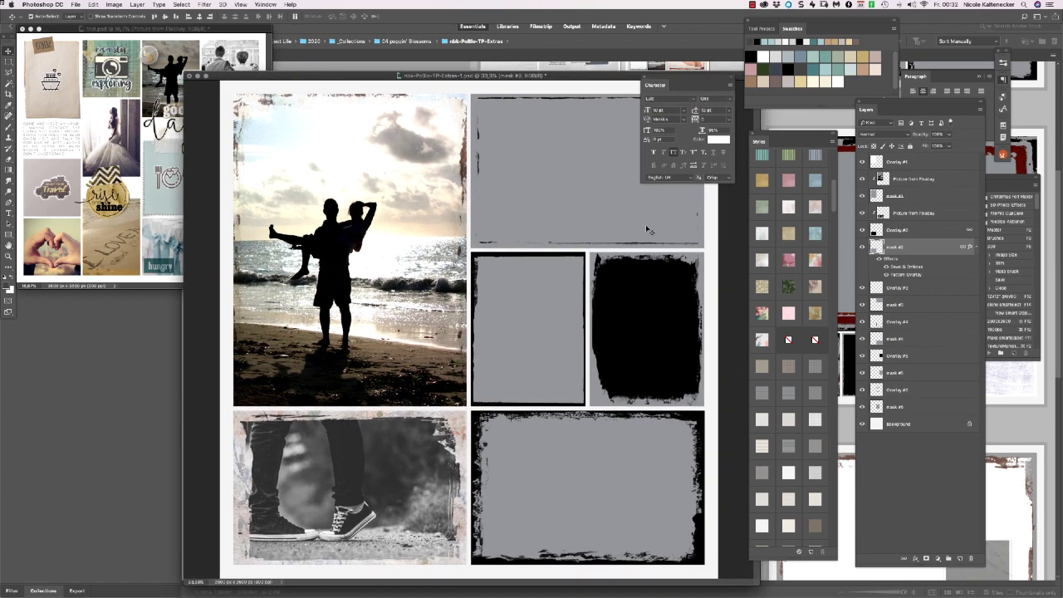
- Open "beautifully simple copy.png" from the design folder of nbk-PoBlo-EL-WA in Adobe Bridge and copy it into the Photoshop template as the top layer
left_click(103, 394)
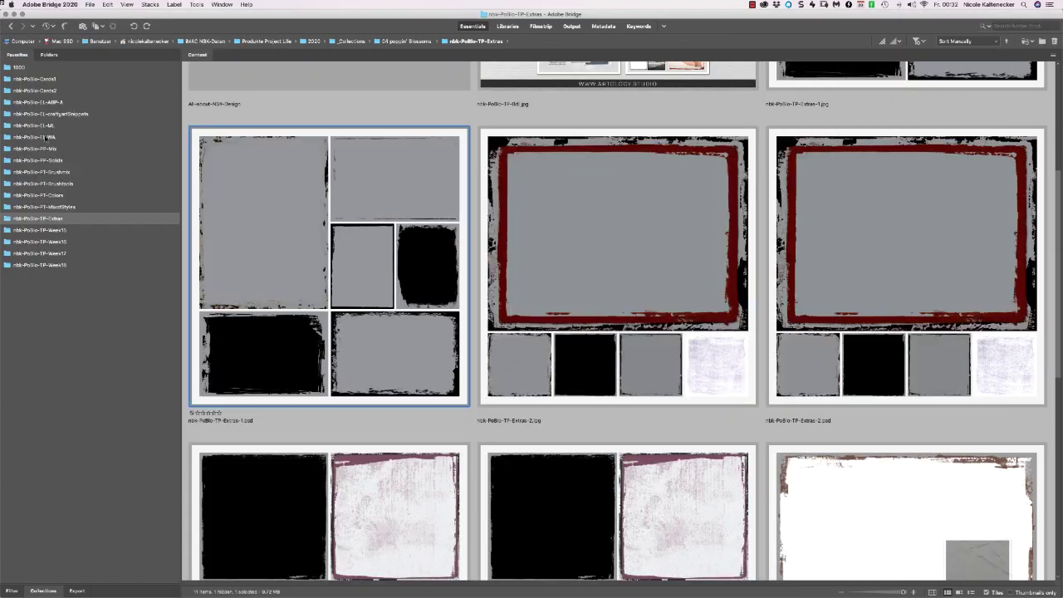
left_click(58, 137)
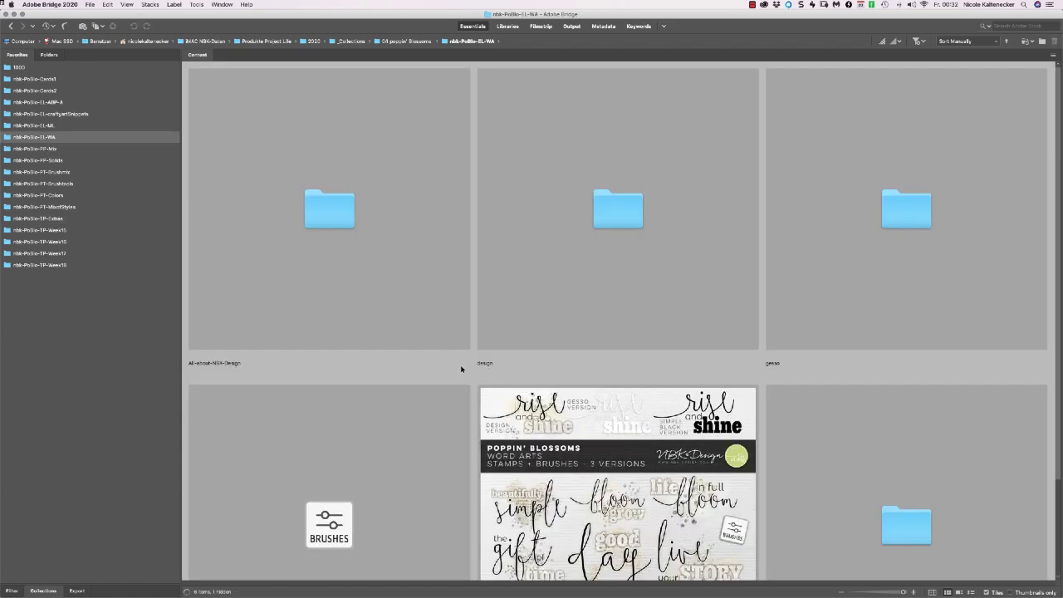
double_click(603, 212)
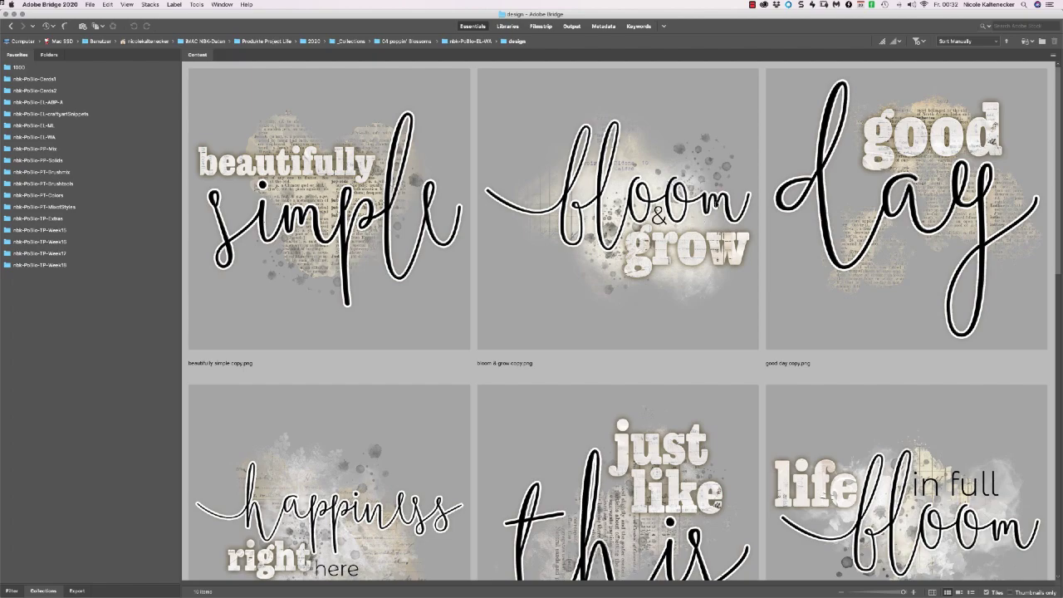
double_click(309, 228)
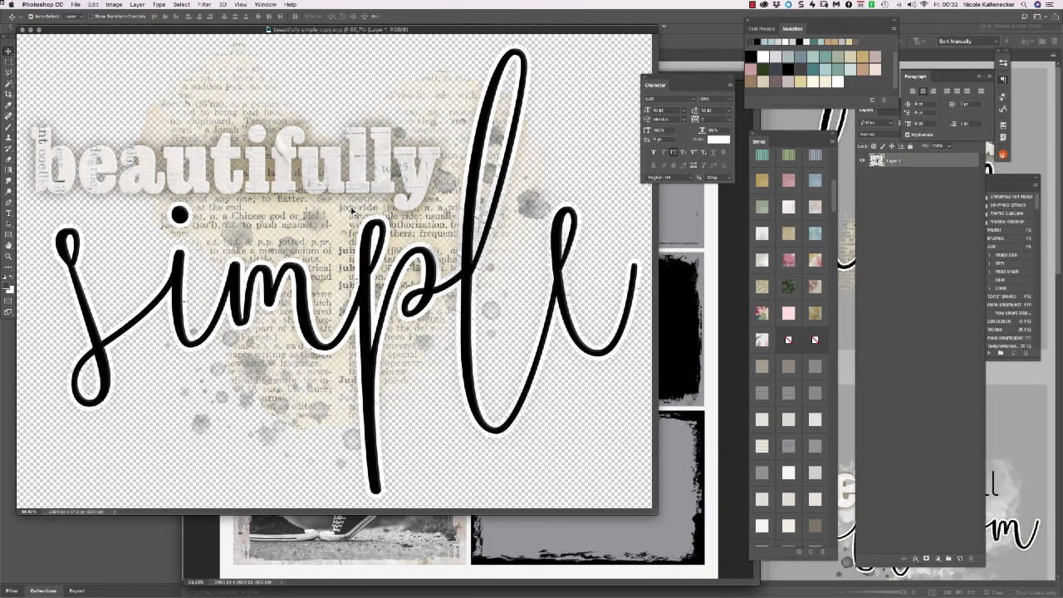
left_click_drag(564, 285, 512, 232)
key("shift+super+bracketright")
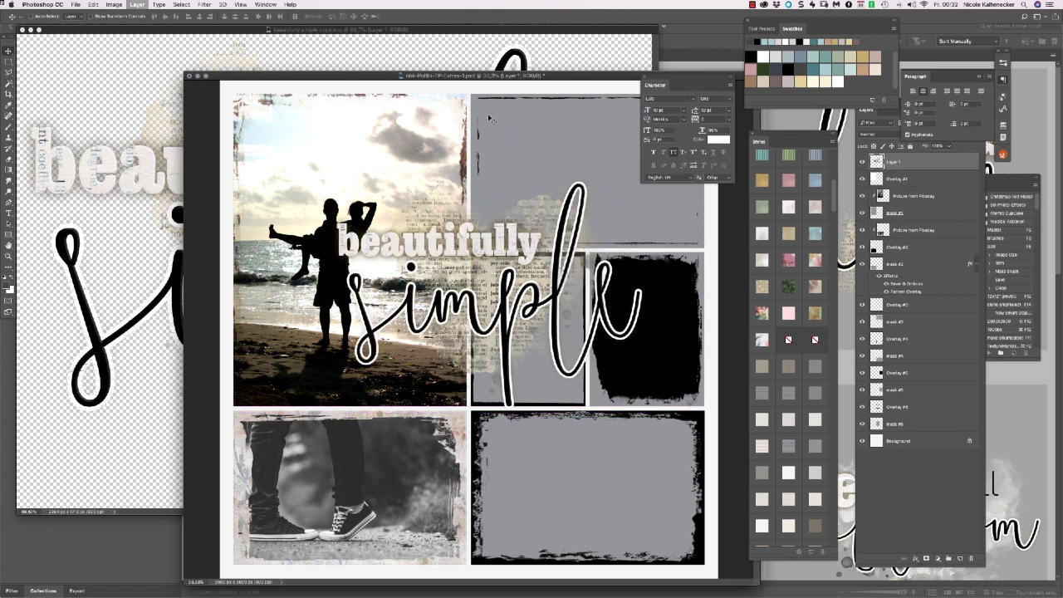
- Shrink the "beautifully simple" word art, position it inside the template's lower-right frame, and close its source image
key("super+t")
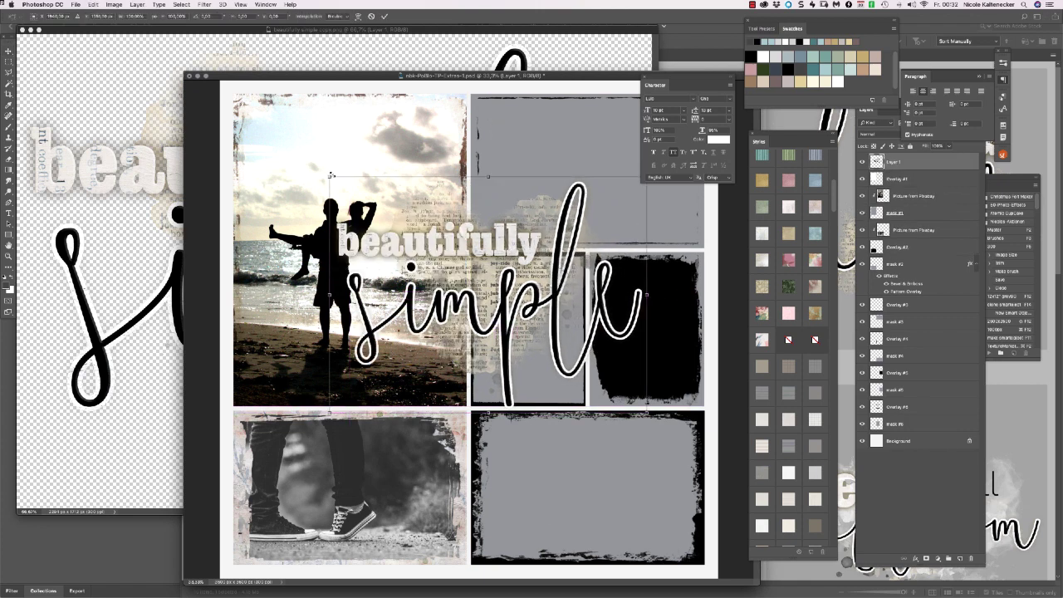
left_click_drag(331, 176, 489, 294)
left_click_drag(550, 348, 585, 456)
key("Return")
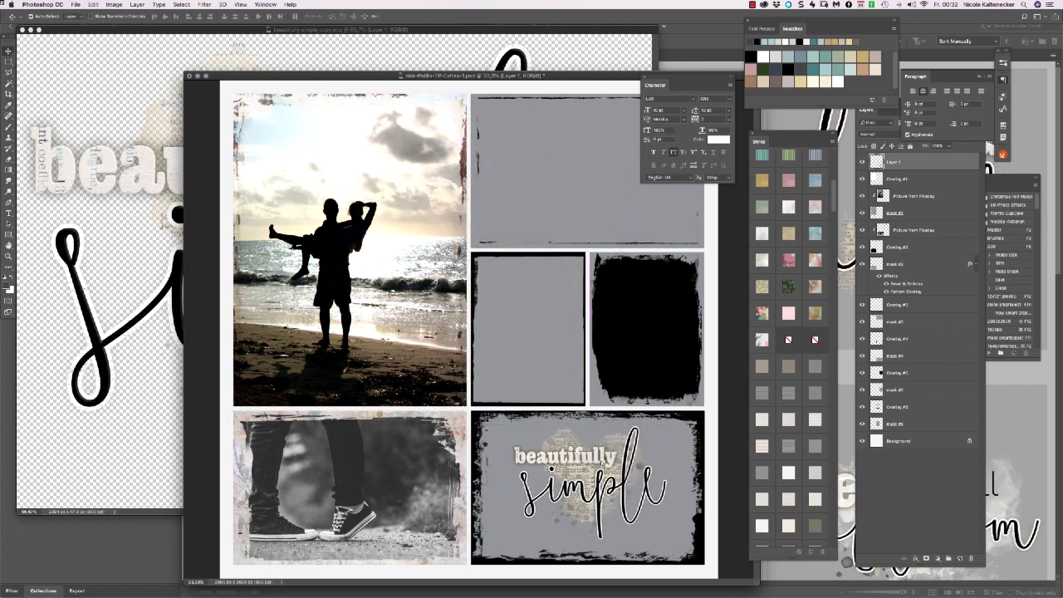
key("shift+Down")
key("shift+Down")
left_click(22, 30)
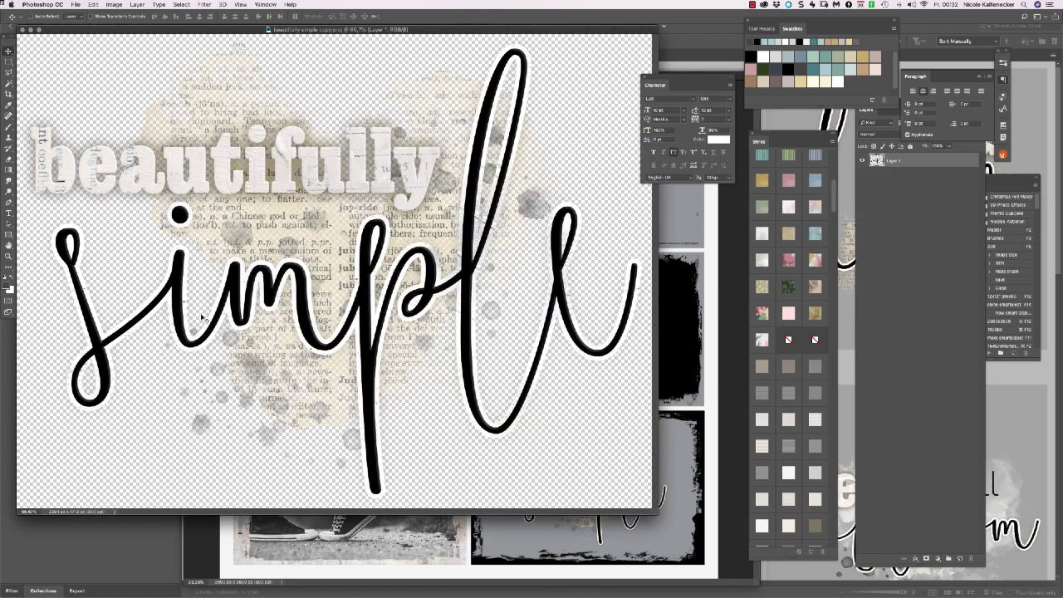
- Apply the dark green floral style to mask #4 and a pale marbled paper style to Overlay #4
left_click(505, 433)
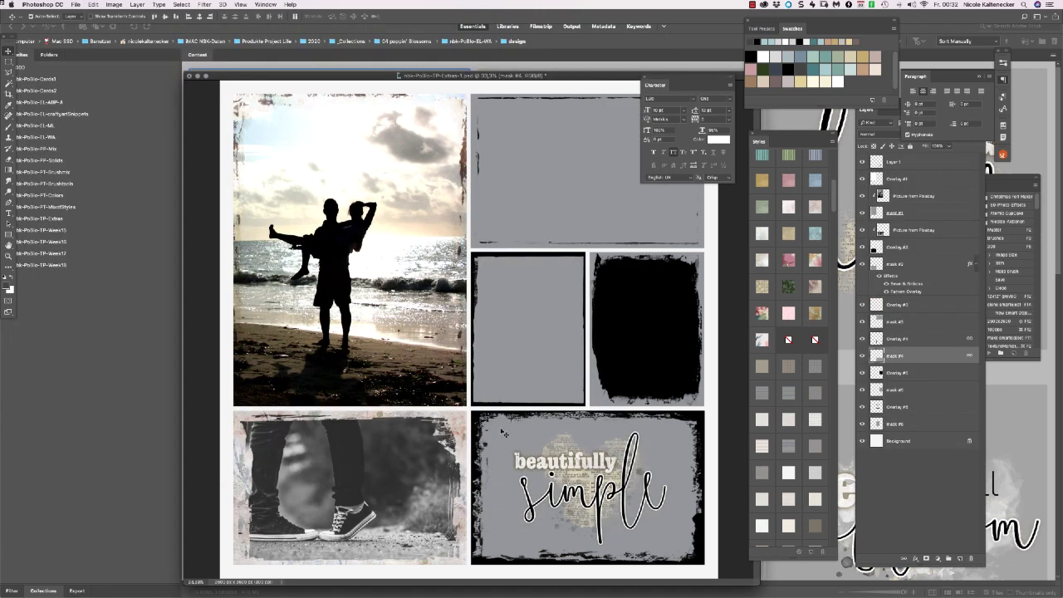
left_click(793, 283)
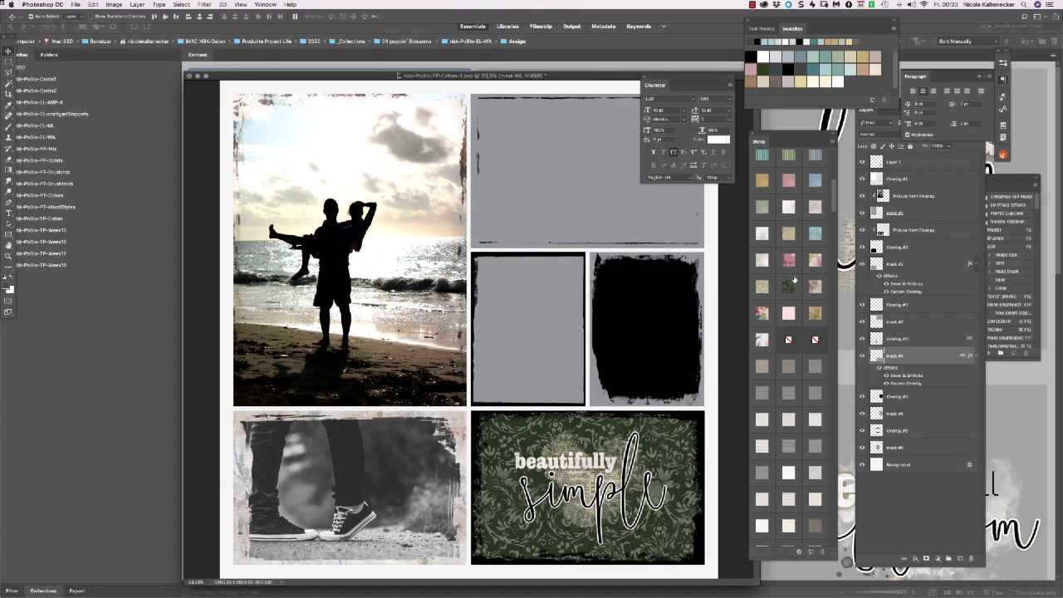
left_click(700, 416)
left_click(773, 336)
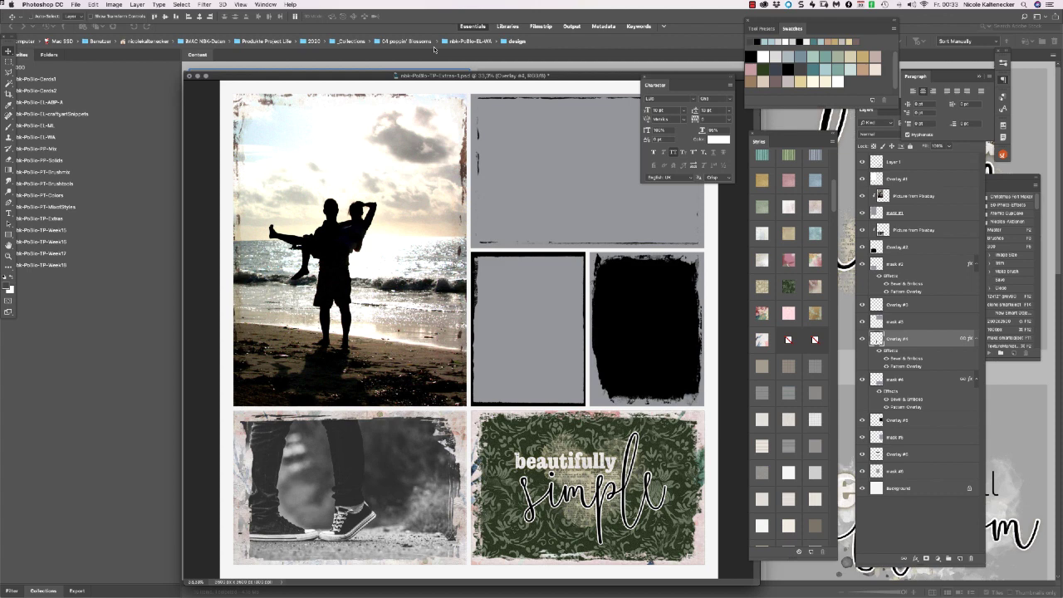
- Minimize the template window and return to the nbk-PoBlo-TP-Extras folder in Adobe Bridge
key("super+minus")
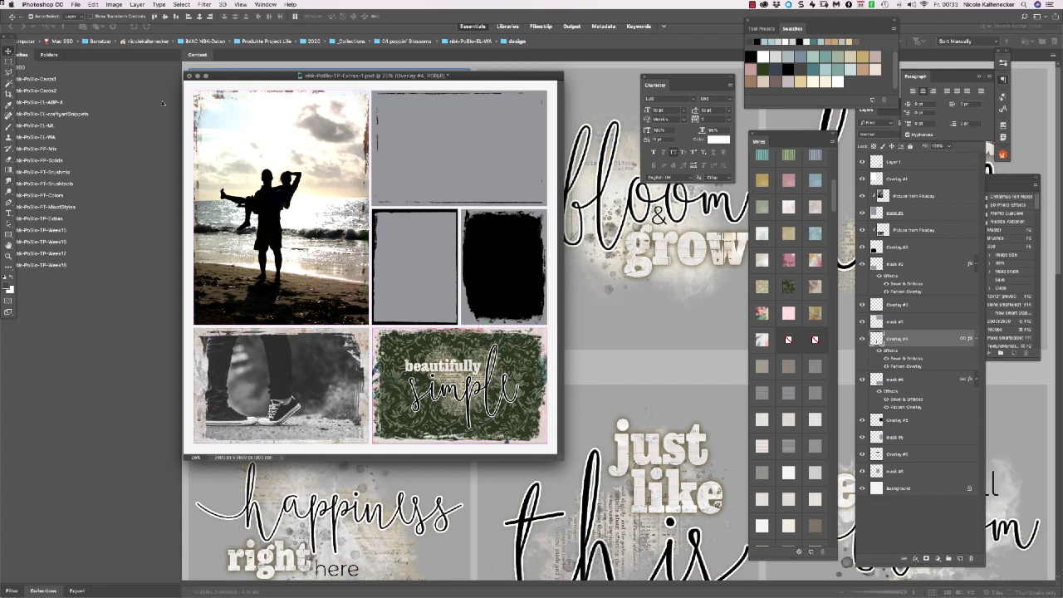
left_click(197, 76)
left_click(39, 265)
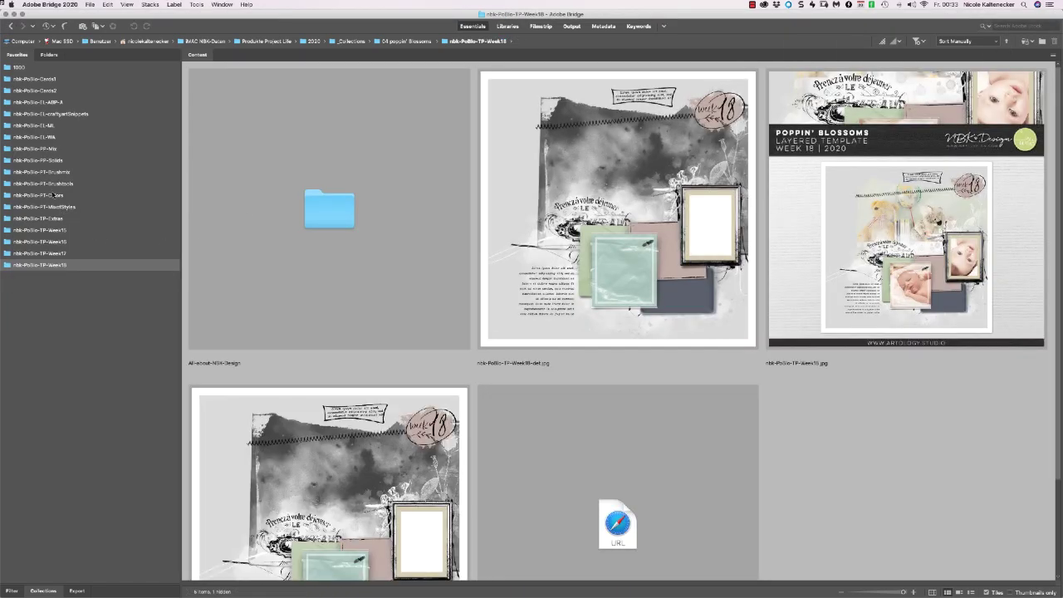
left_click(40, 219)
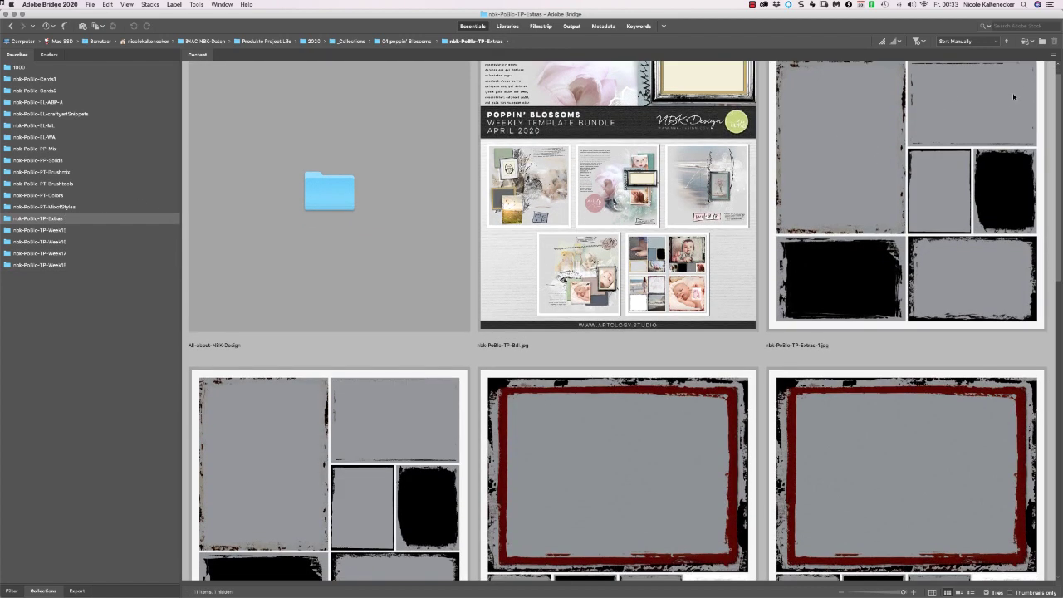
- Preview the four extras templates, nbk-PoBlo-TP-Extras-1.jpg through Extras-4.jpg, at full screen one after another
left_click(1013, 93)
key("space")
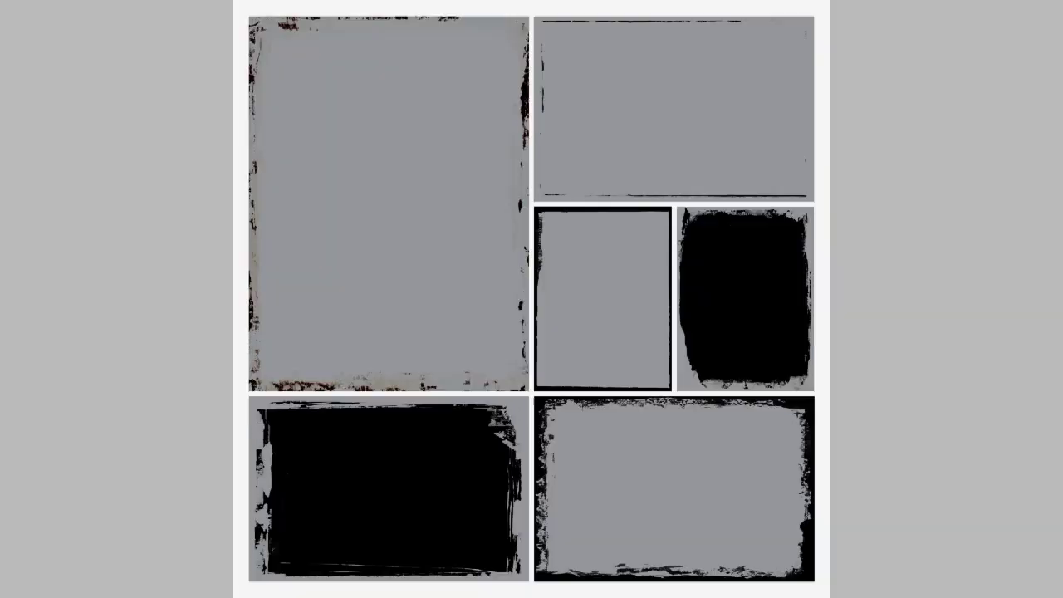
key("Right")
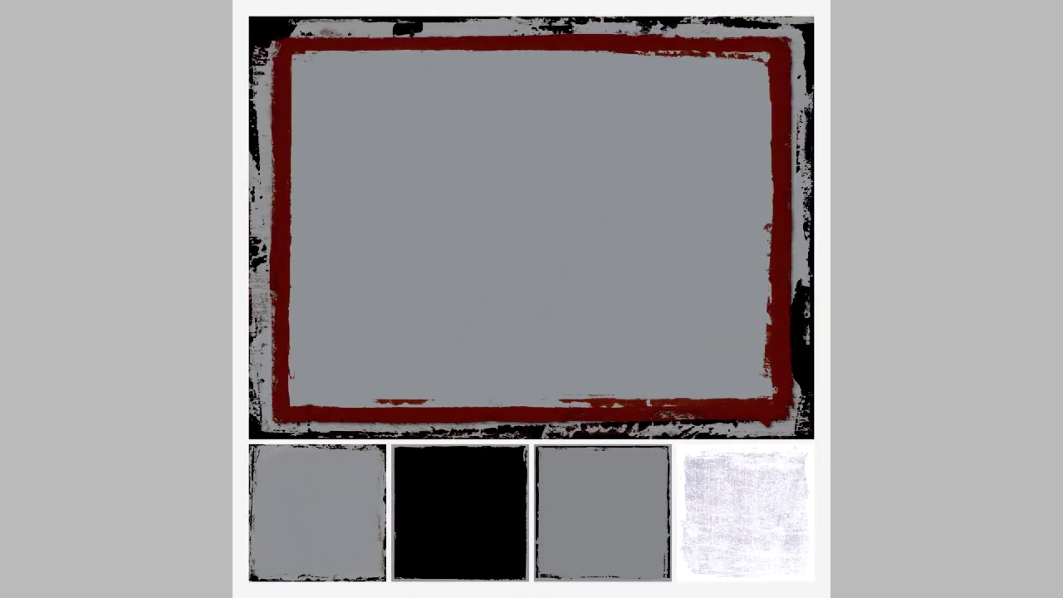
key("Right")
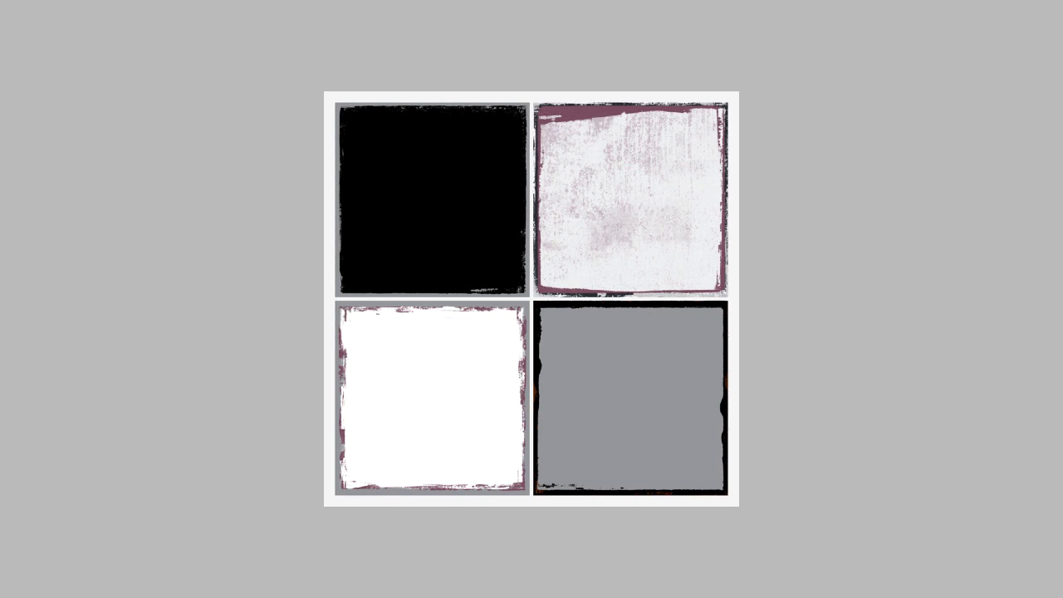
key("Right")
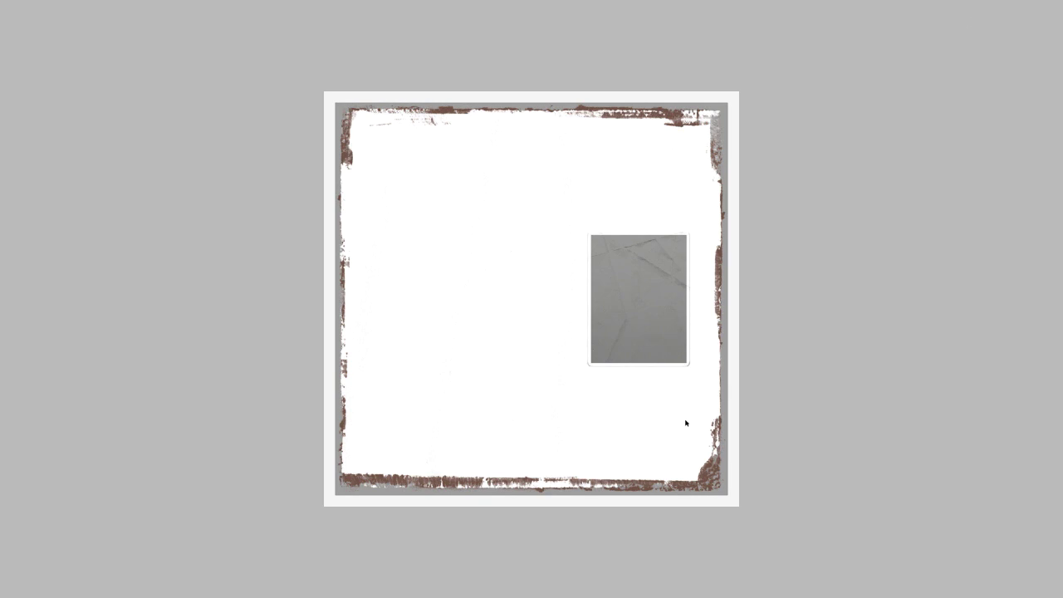
key("space")
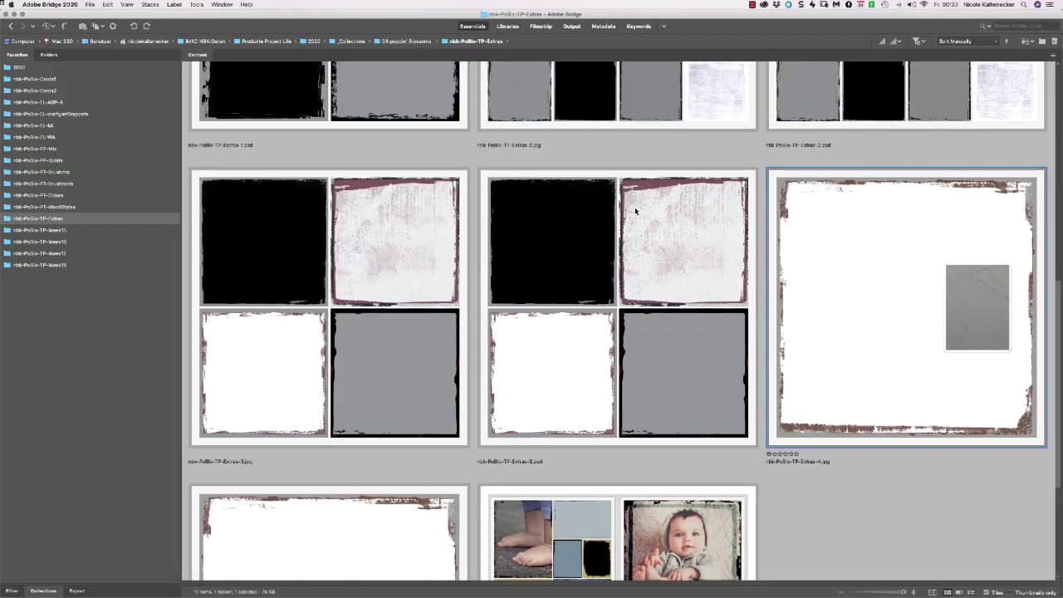
- Preview the sample image nbk-PoBlo-TP-Extras.jpg at full screen and open the nbk-PoBlo-TP-Week15 folder
left_click(627, 558)
key("space")
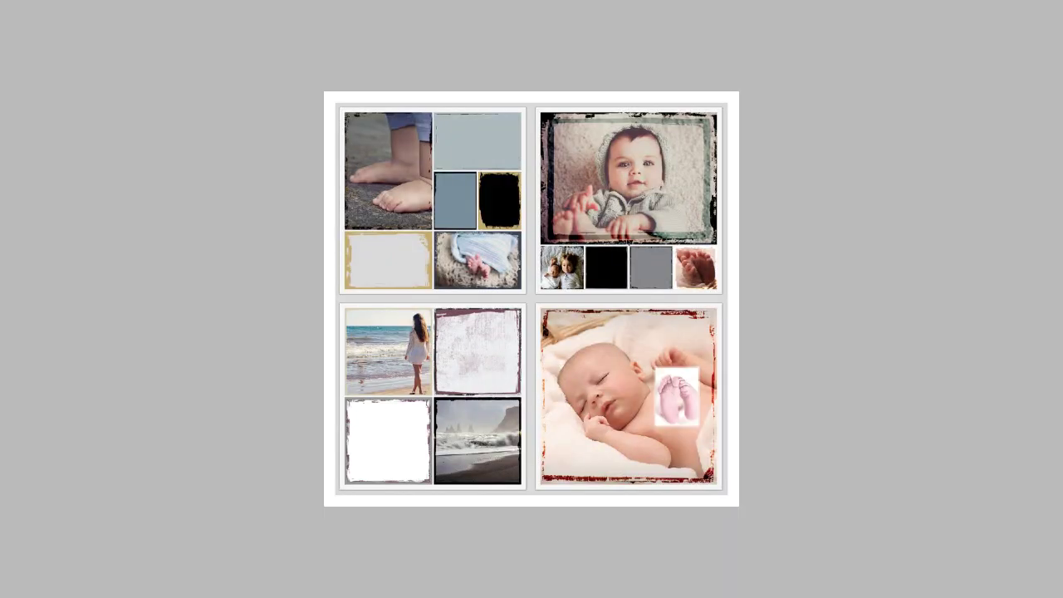
key("space")
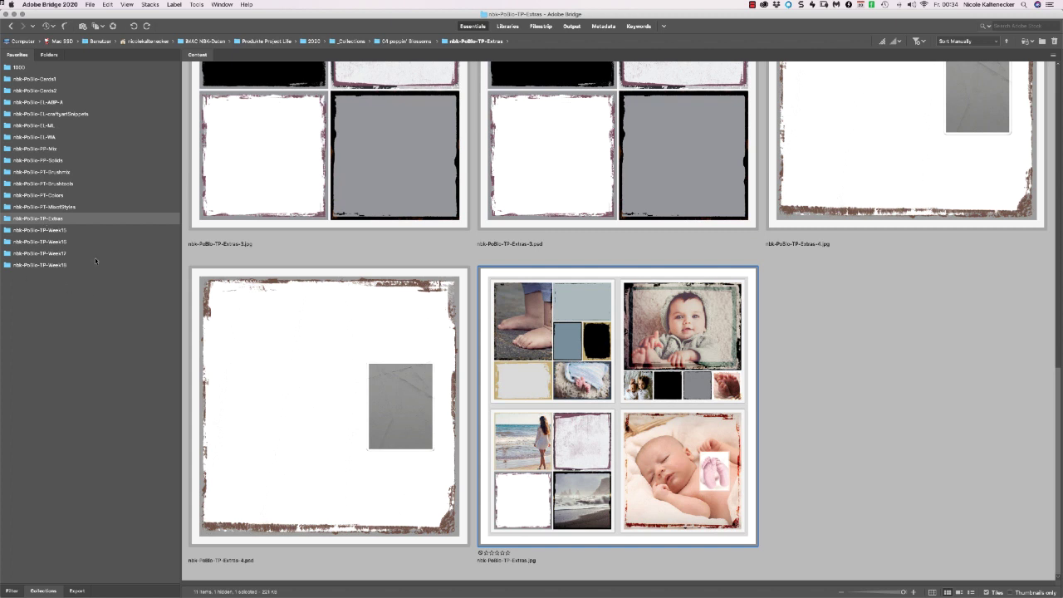
left_click(80, 230)
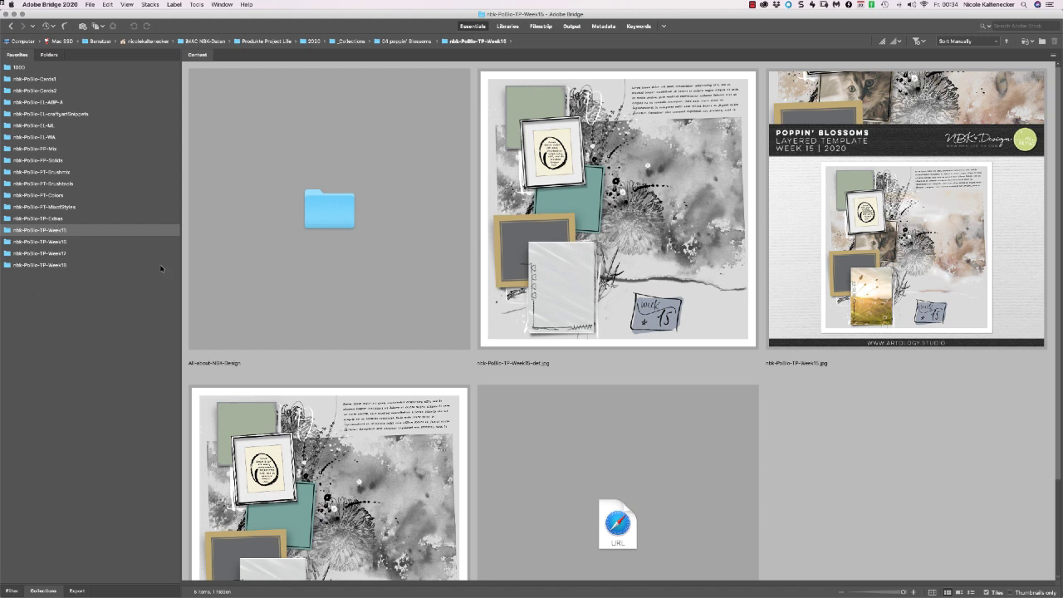
- Preview the Week 15 sample image nbk-PoBlo-TP-Week15.jpg and the blank template image nbk-PoBlo-TP-Week15-det.jpg at full screen
left_click(832, 237)
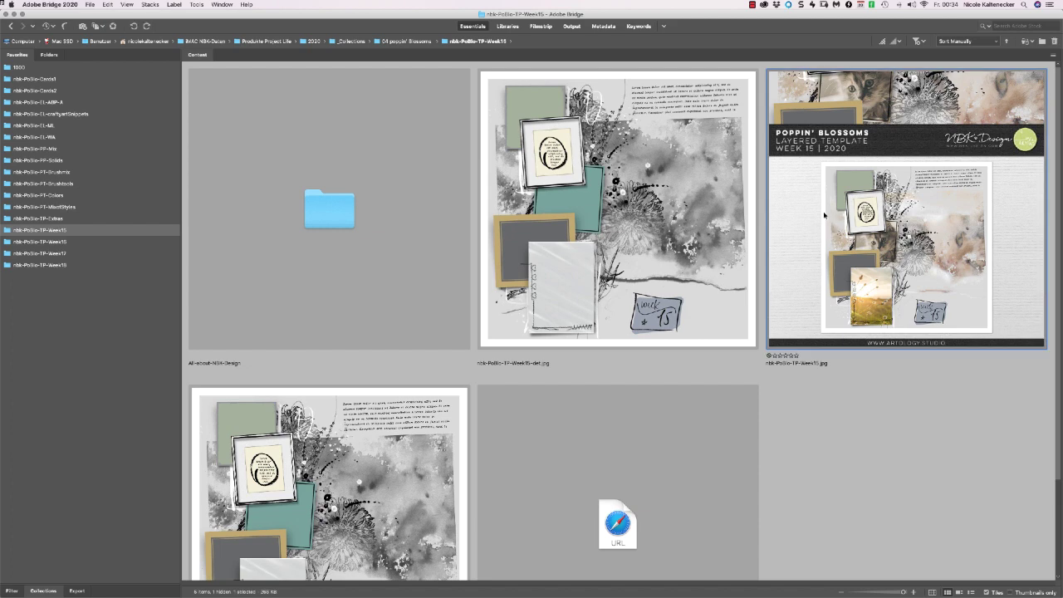
key("space")
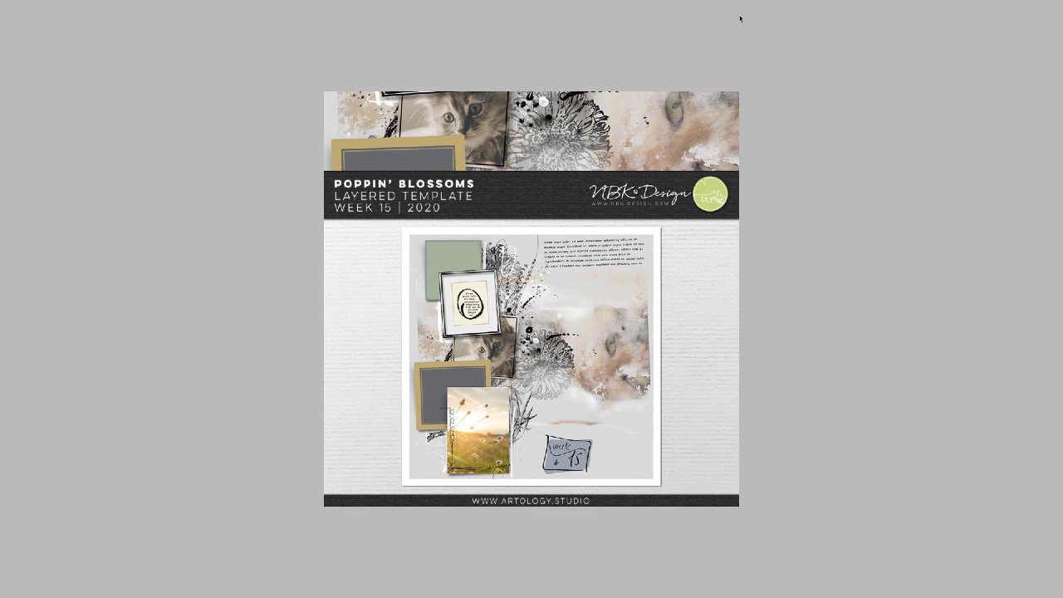
key("space")
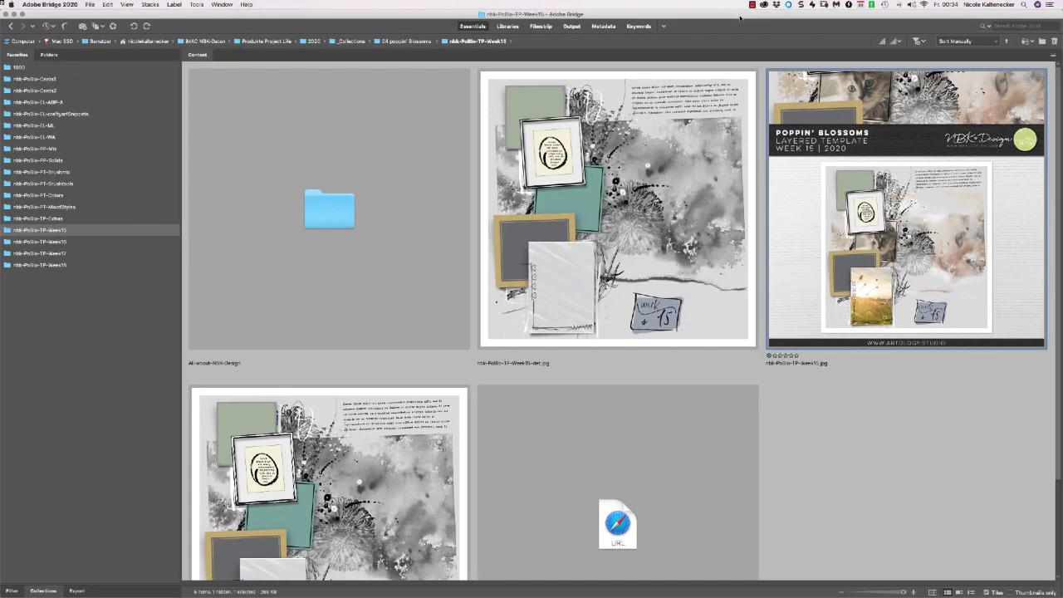
left_click(589, 241)
key("space")
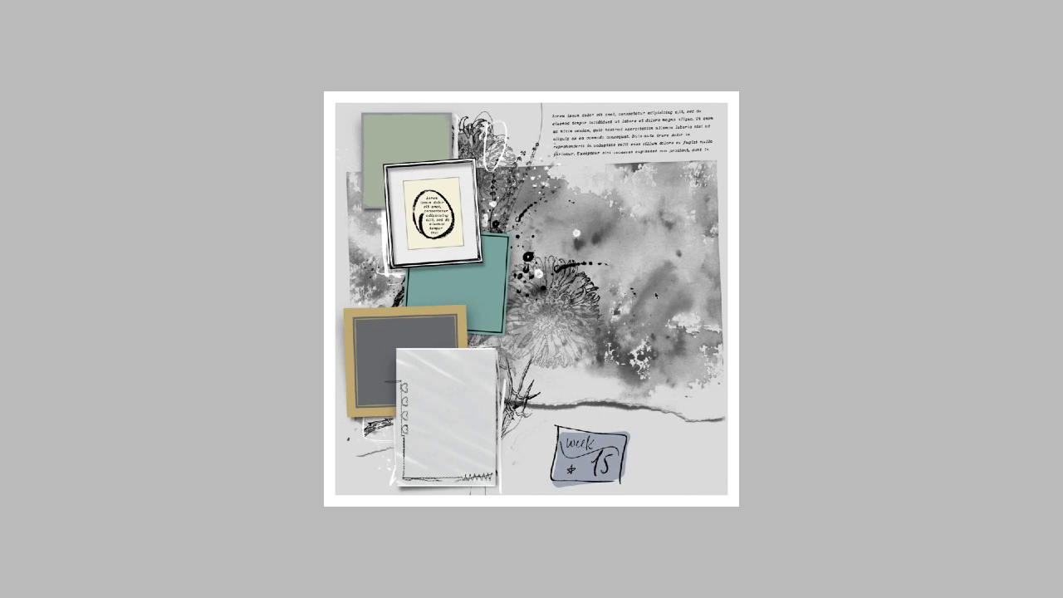
key("space")
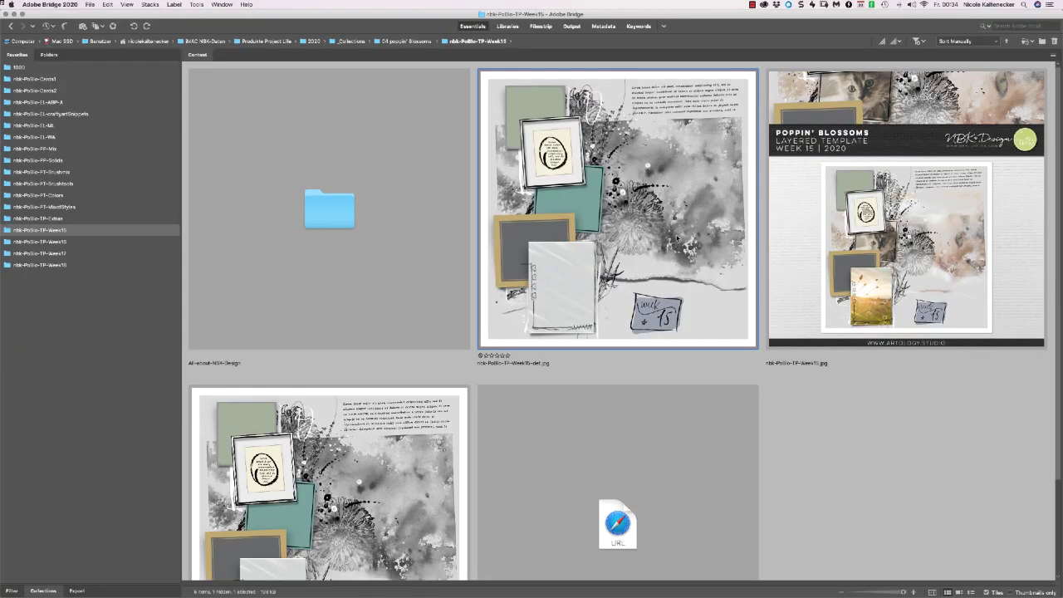
- Preview the Week 15 sample image at full screen again and select the layered Week 15 template file in the folder
left_click(865, 202)
key("space")
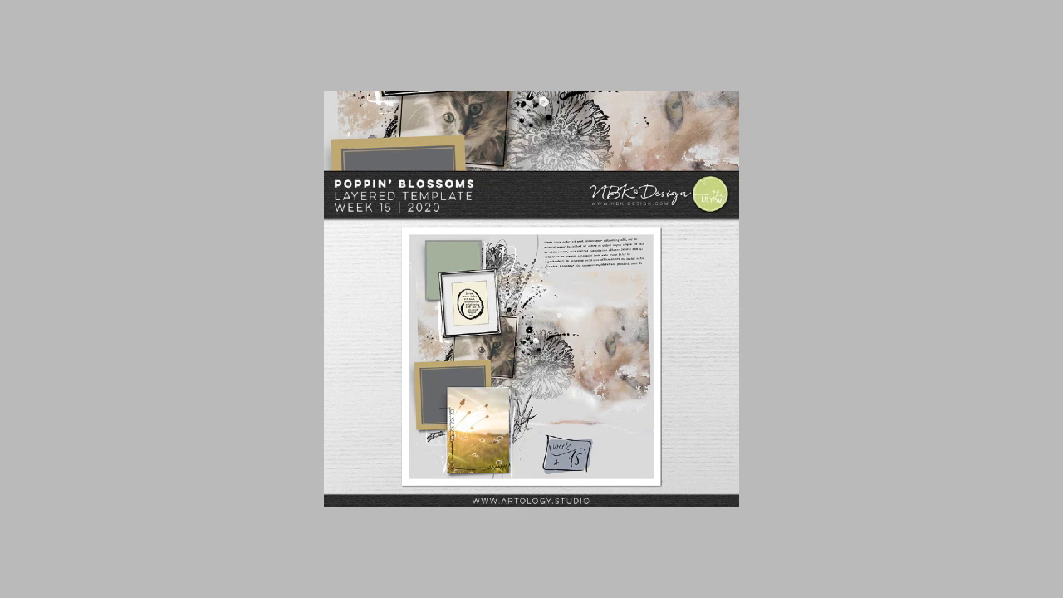
key("space")
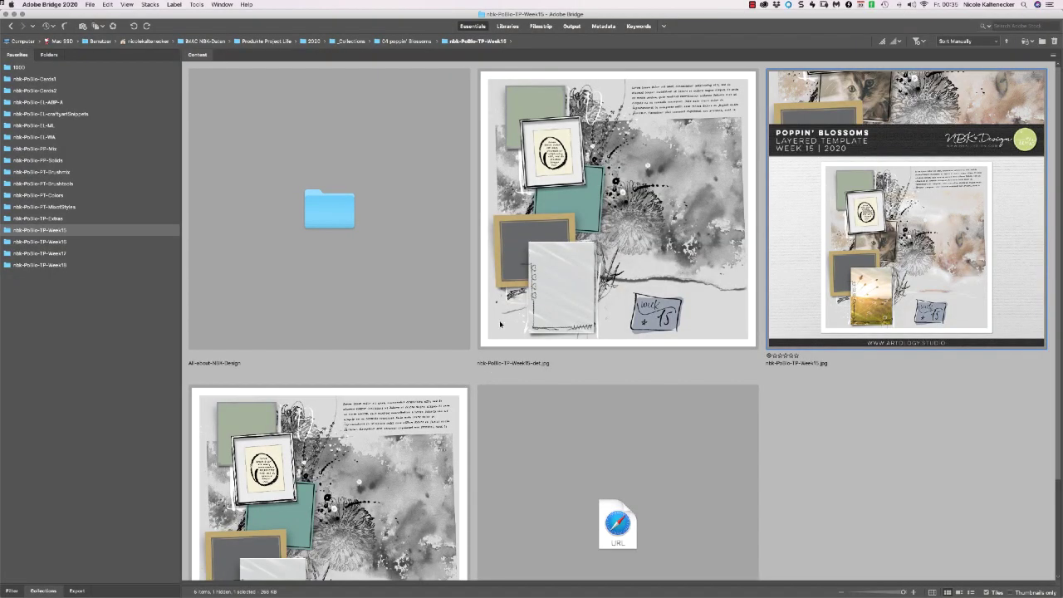
key("Right")
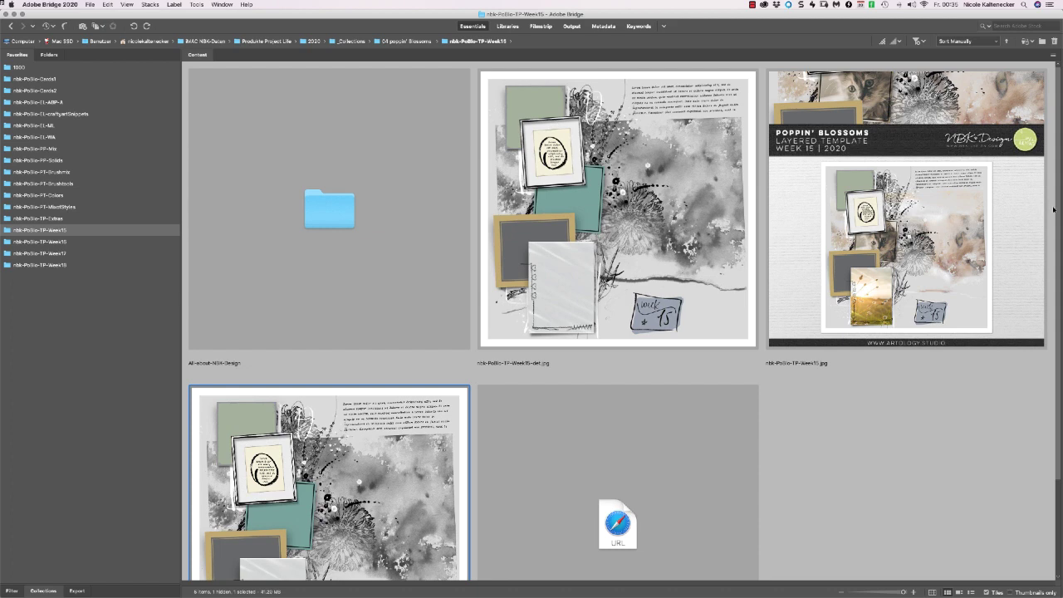
scroll(983, 335, "down", 3)
scroll(980, 333, "up", 3)
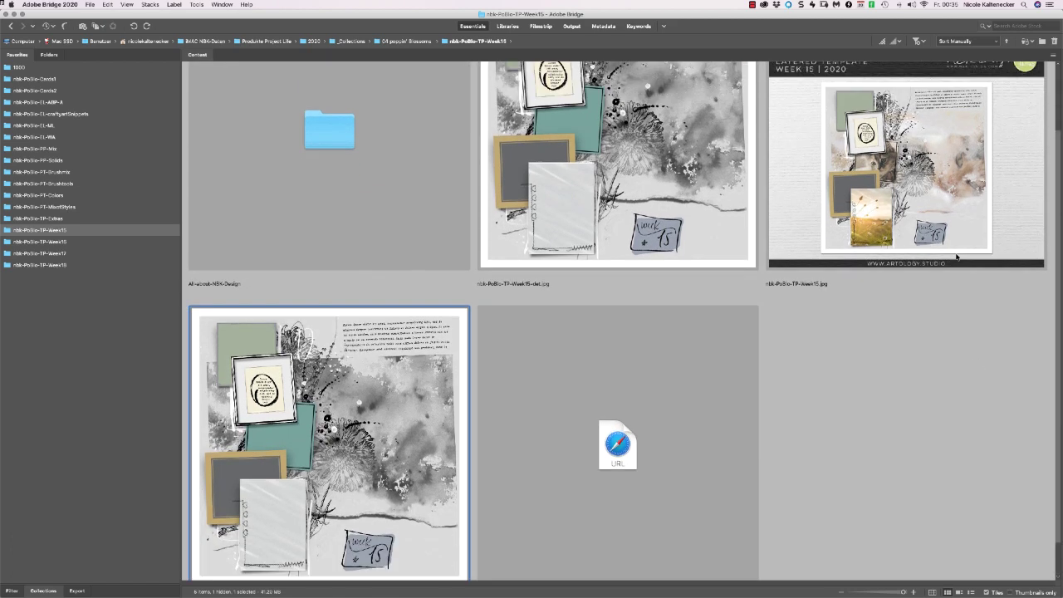
- Open the nbk-PoBlo-TP-Week16 folder and preview nbk-PoBlo-TP-Week16-det.jpg at full screen, zoomed to 100%
left_click(71, 242)
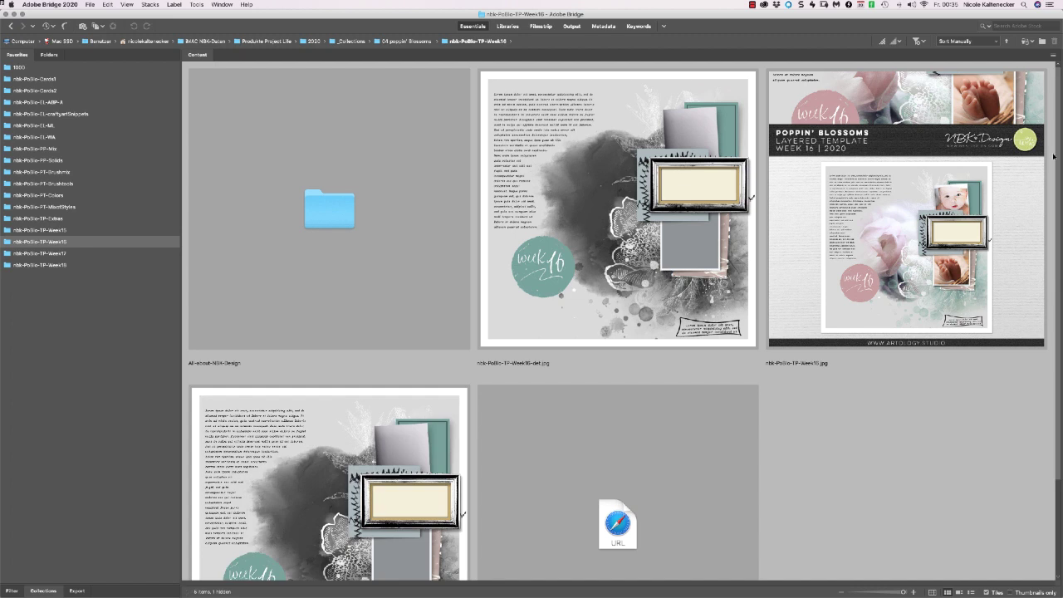
left_click(876, 236)
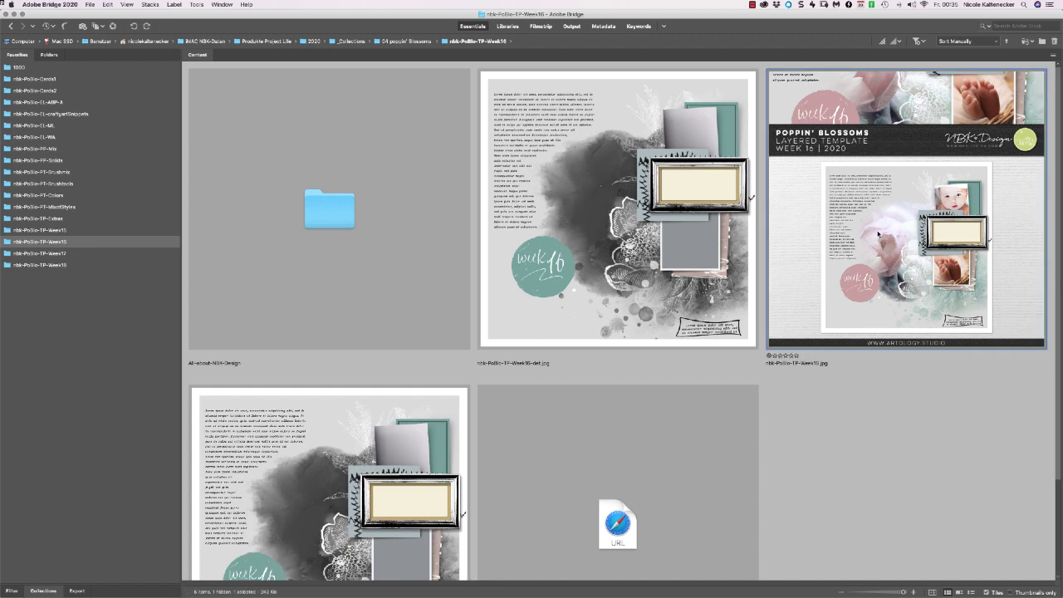
left_click(673, 227)
key("space")
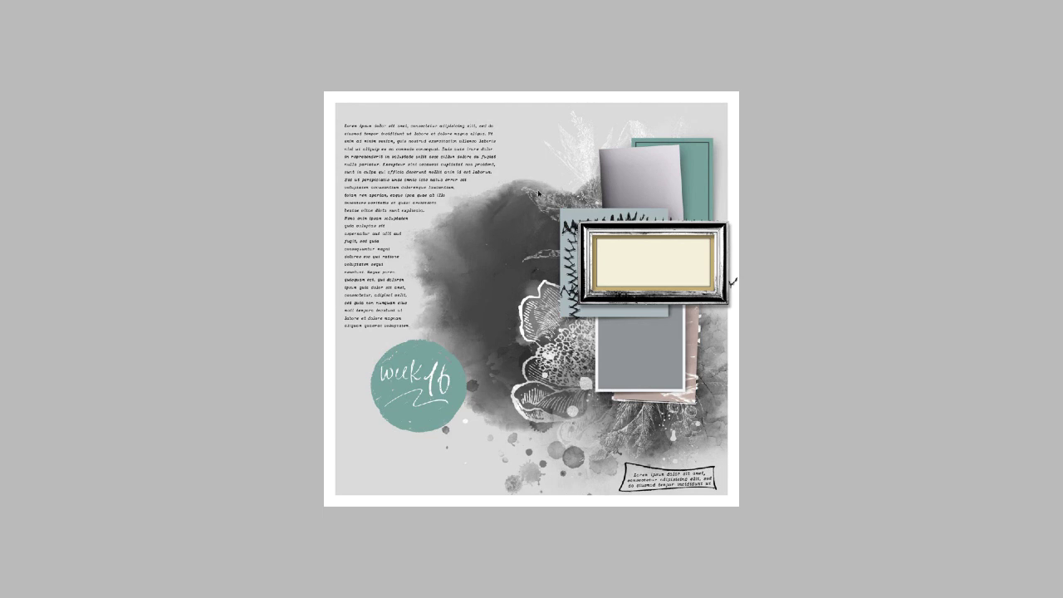
left_click(698, 417)
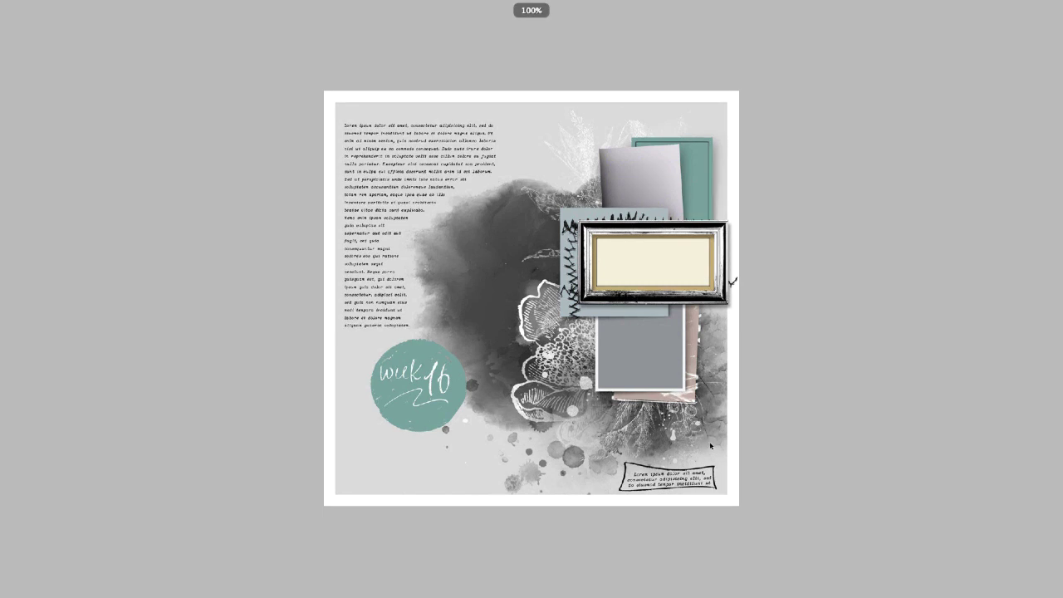
key("space")
- Select the layered Week 16 template file and view the blank Week 16 layout at full screen once more
left_click(430, 490)
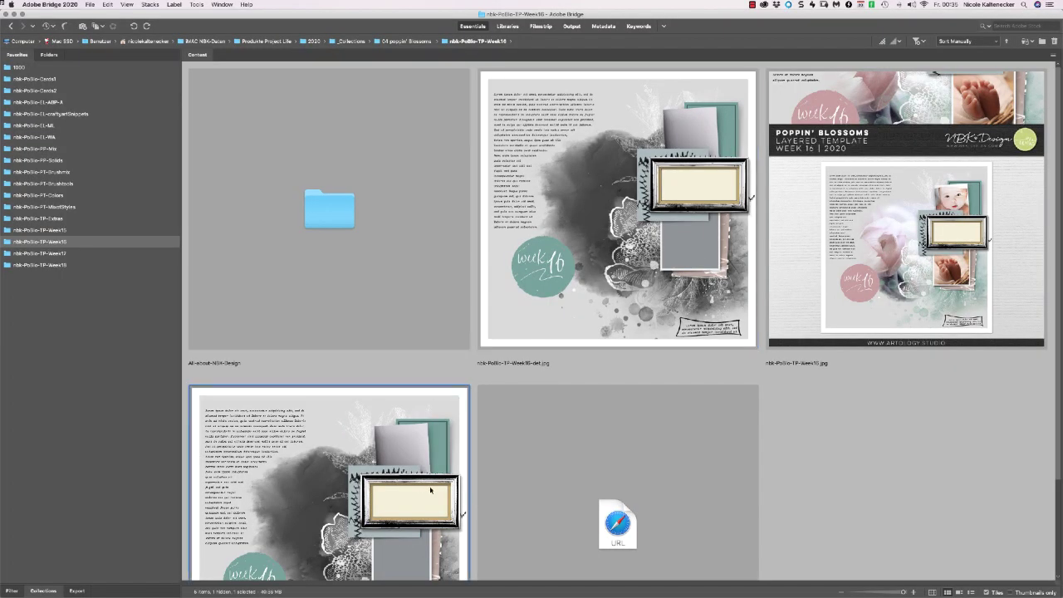
key("space")
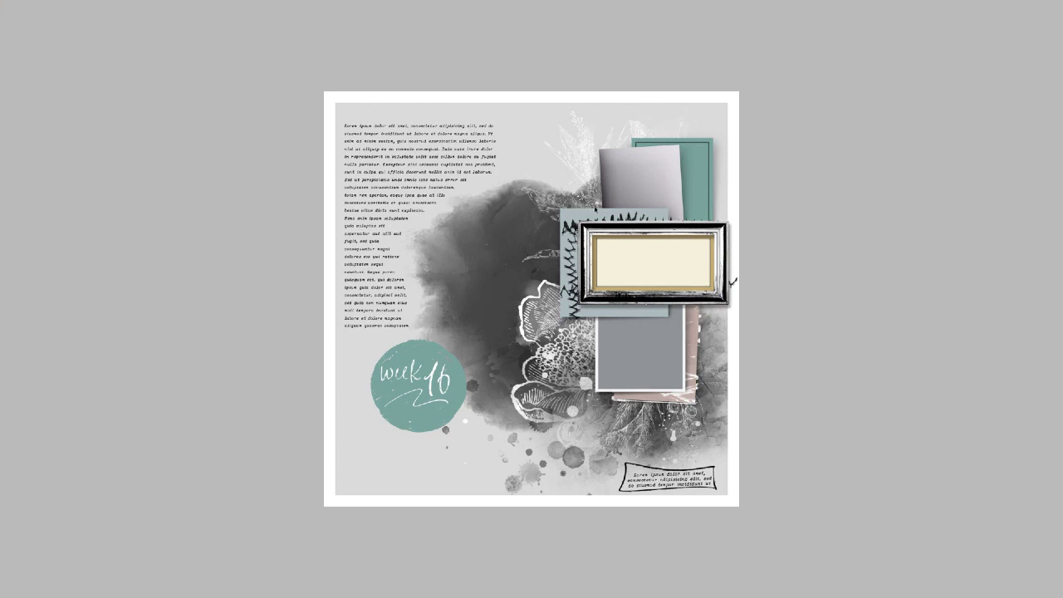
key("space")
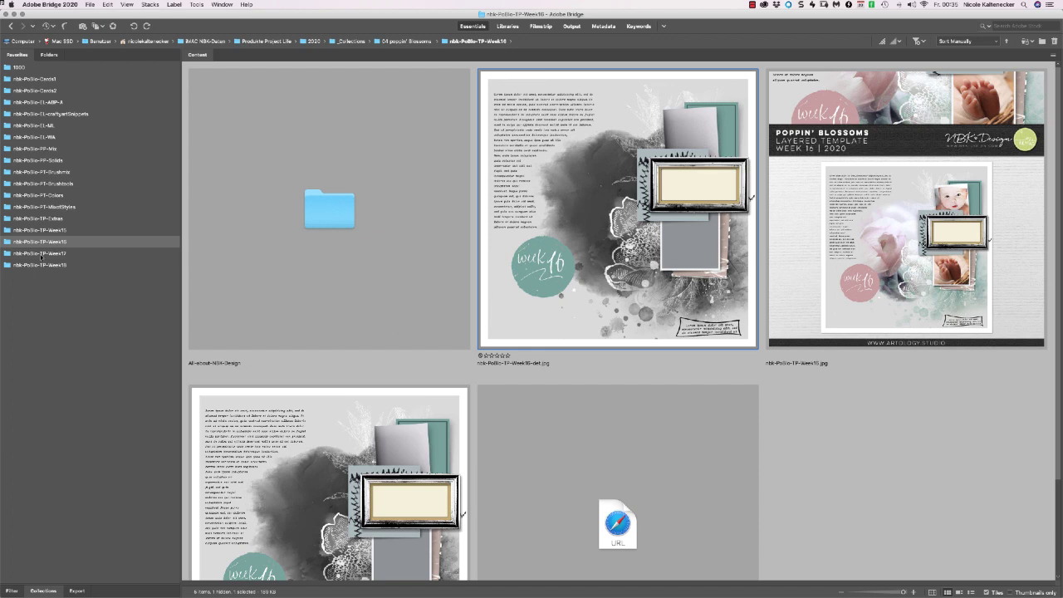
- Open the nbk-PoBlo-TP-Week17 folder and preview nbk-PoBlo-TP-Week17-det.jpg and the sample nbk-PoBlo-TP-Week17.jpg at full screen
left_click(46, 253)
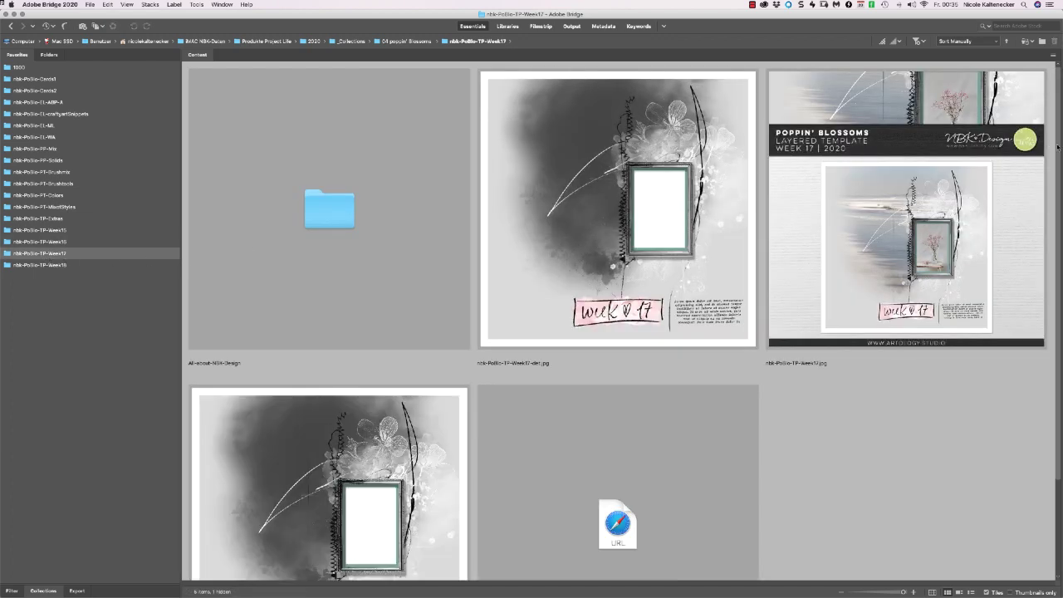
left_click(584, 248)
key("space")
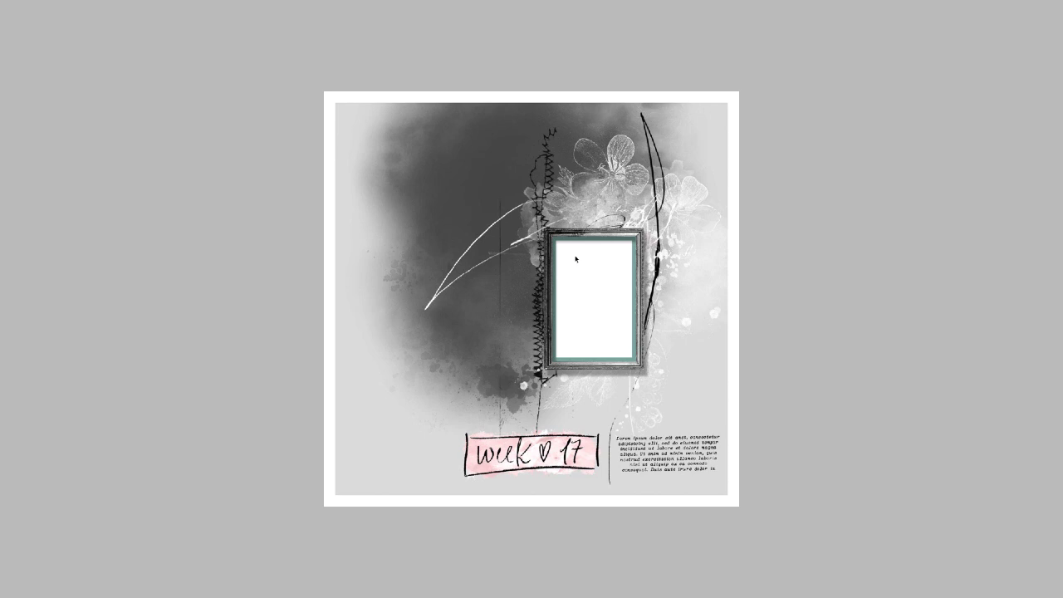
key("space")
left_click(920, 239)
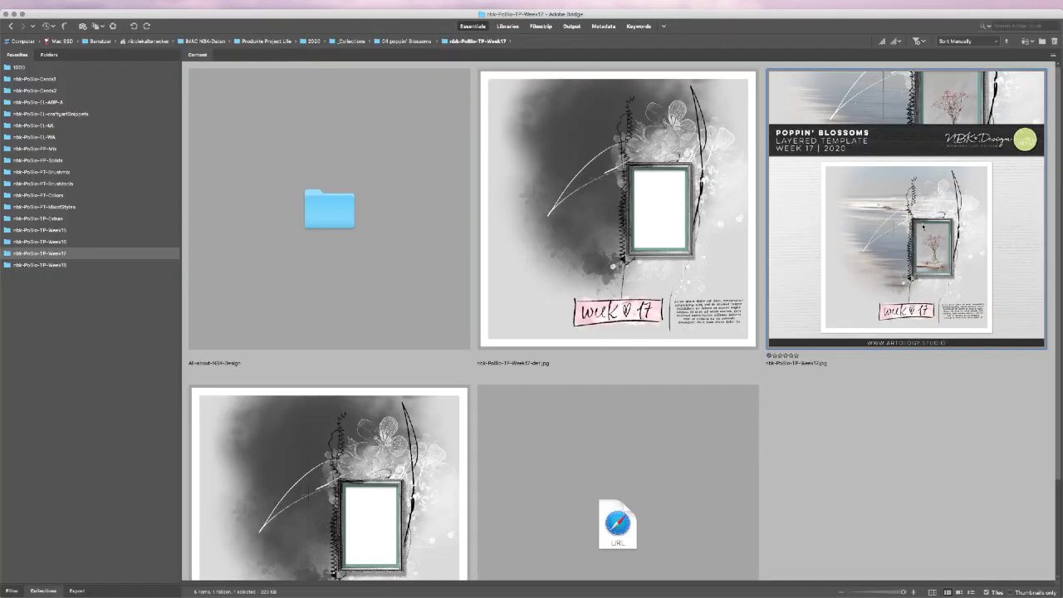
key("space")
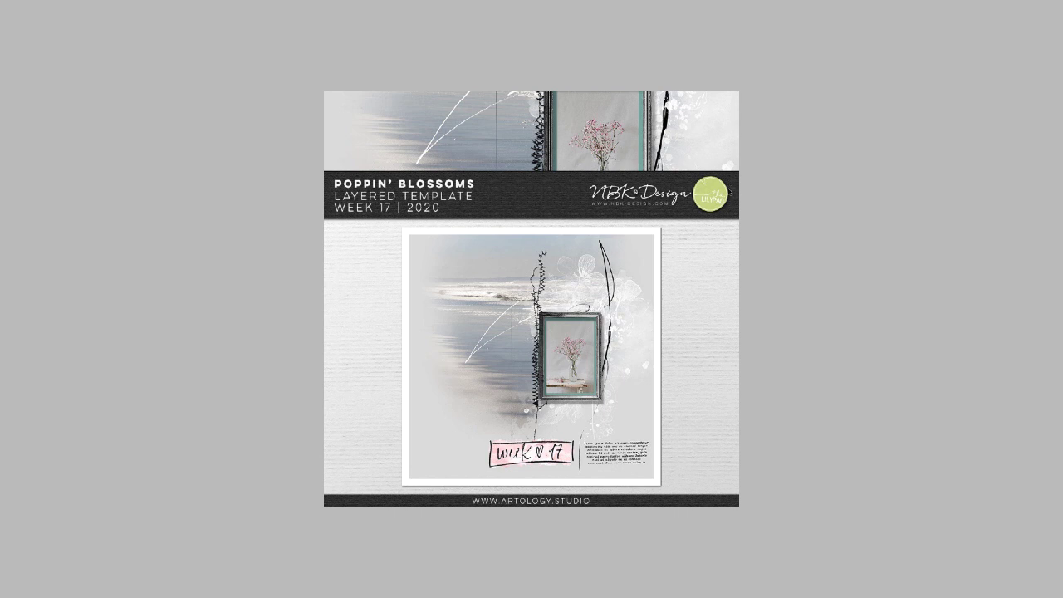